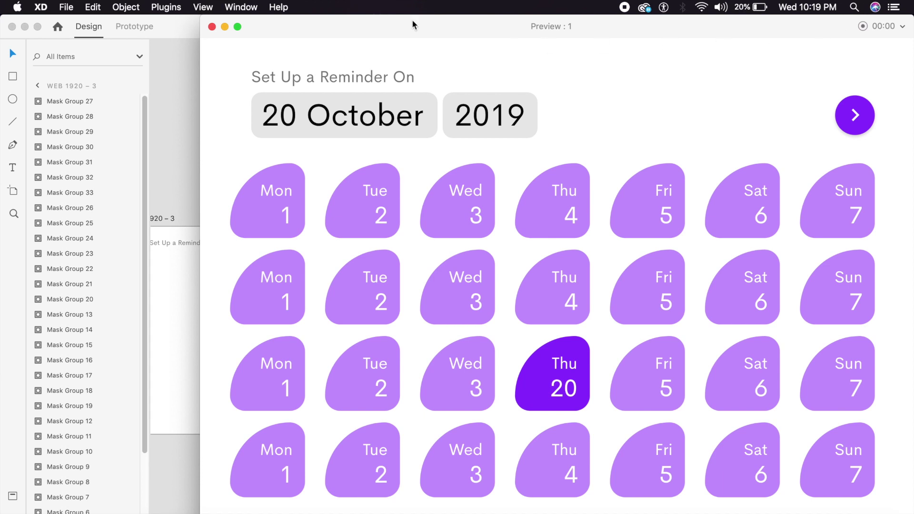
Shift the prototype preview aside, close it, then replay it and close it again.
{"action": "left_click_drag", "start_coordinate": [303, 26], "coordinate": [226, 26]}
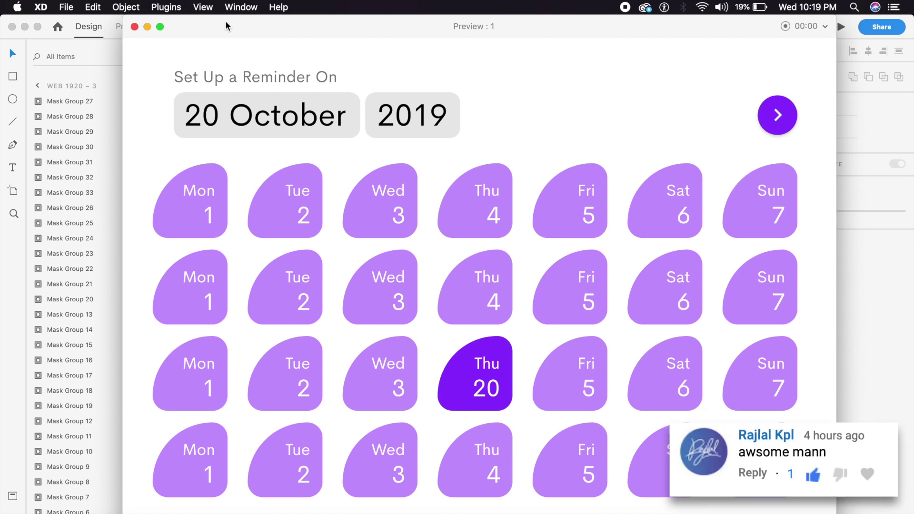
{"action": "left_click", "coordinate": [133, 26]}
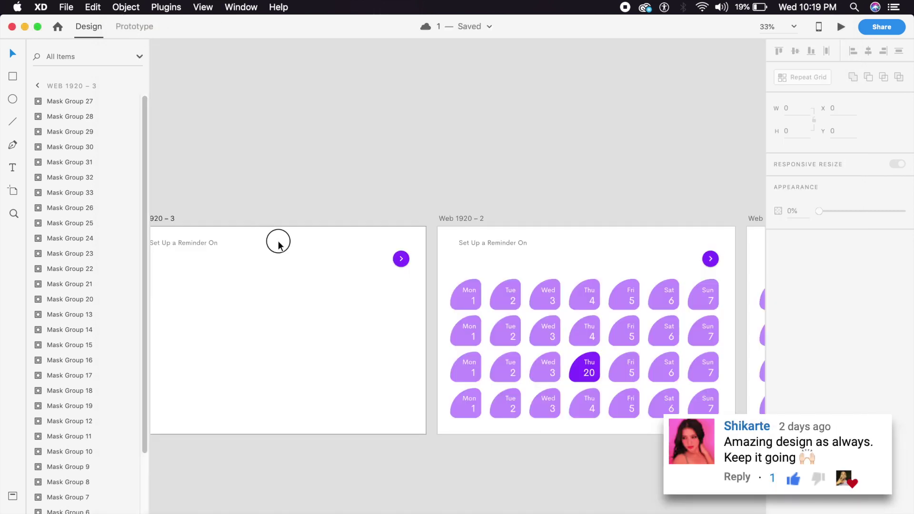
{"action": "left_click", "coordinate": [840, 26]}
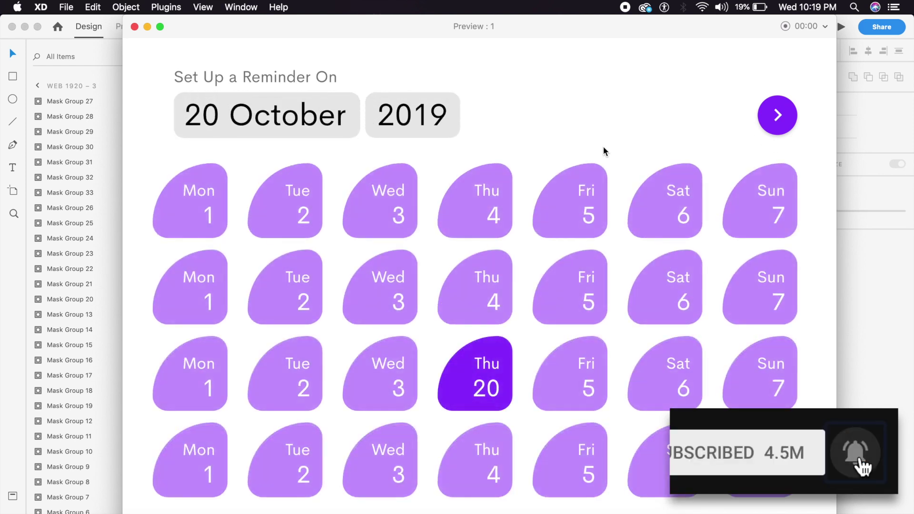
{"action": "left_click", "coordinate": [134, 27]}
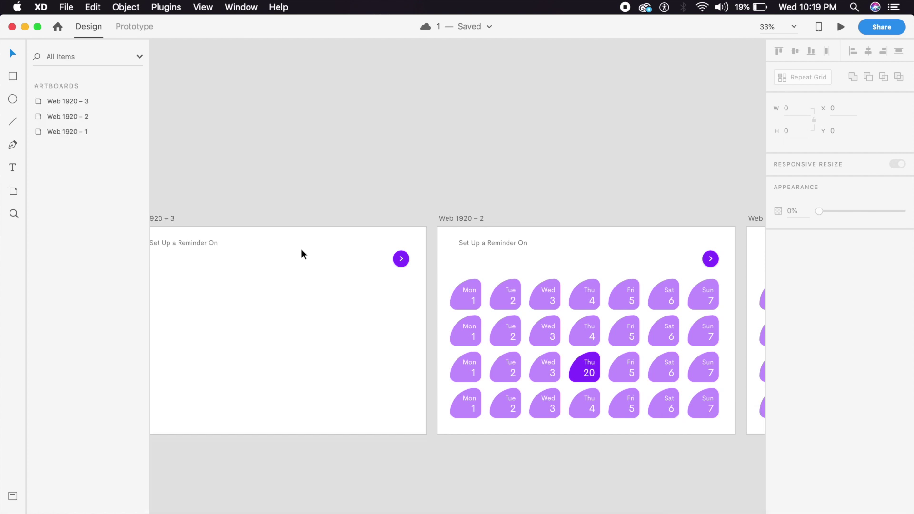
Preview the prototype from the Web 1920 – 3 artboard, close it, and move the artboards up.
{"action": "left_click_drag", "start_coordinate": [282, 338], "coordinate": [269, 291]}
{"action": "left_click", "coordinate": [270, 291]}
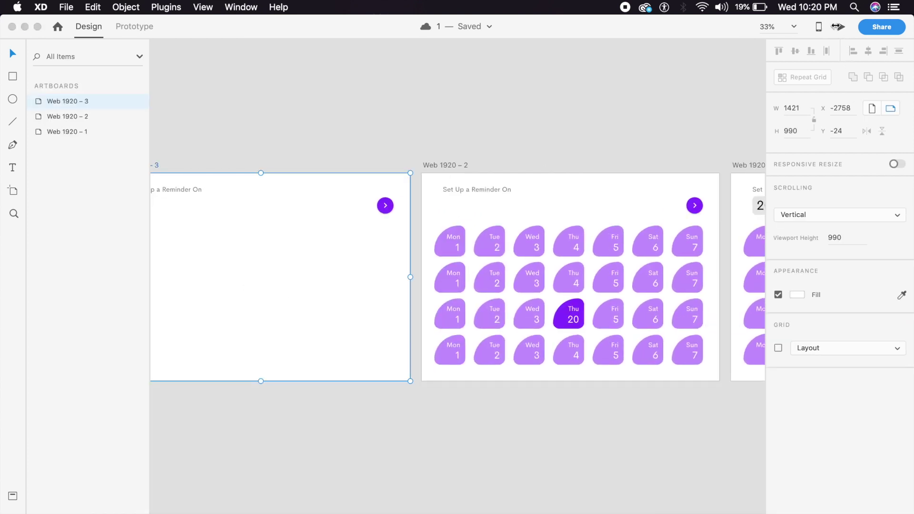
{"action": "left_click", "coordinate": [840, 26]}
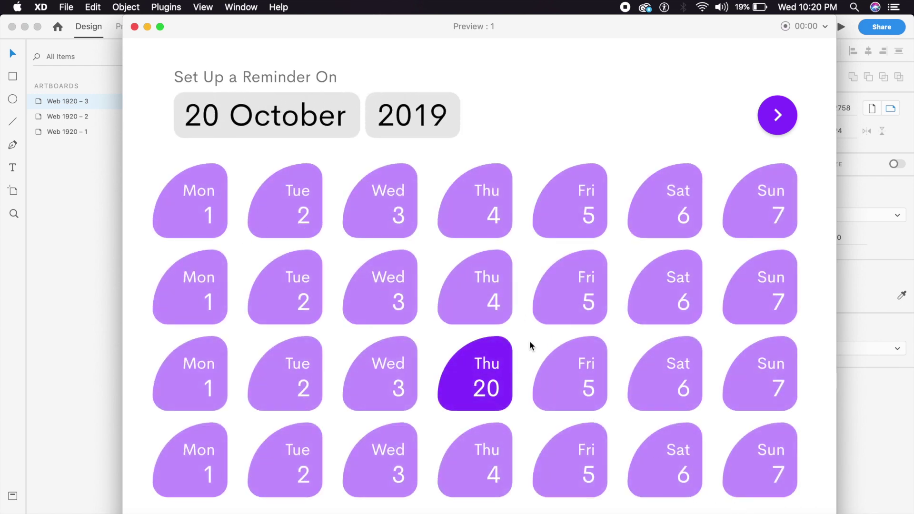
{"action": "left_click", "coordinate": [136, 27]}
{"action": "scroll", "coordinate": [515, 237], "scroll_direction": "up", "scroll_amount": 2}
{"action": "scroll", "coordinate": [476, 214], "scroll_direction": "down", "scroll_amount": 5}
{"action": "left_click_drag", "start_coordinate": [396, 350], "coordinate": [349, 292]}
Draw a new 824×824 artboard, Artboard – 1, on empty canvas.
{"action": "left_click", "coordinate": [416, 345]}
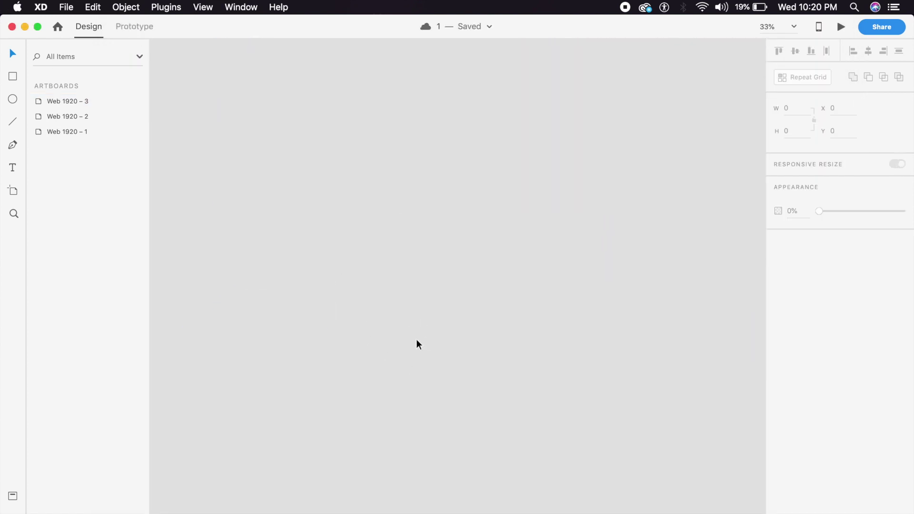
{"action": "left_click", "coordinate": [14, 191]}
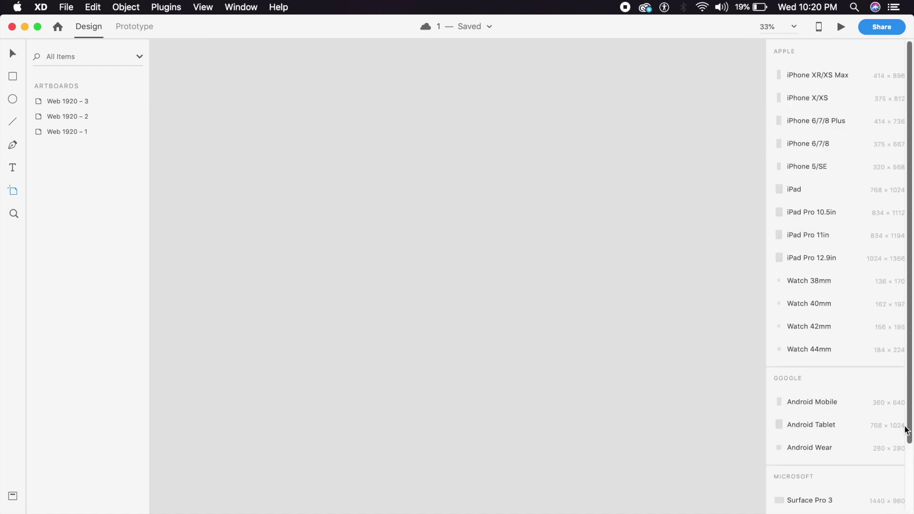
{"action": "scroll", "coordinate": [880, 435], "scroll_direction": "down", "scroll_amount": 5}
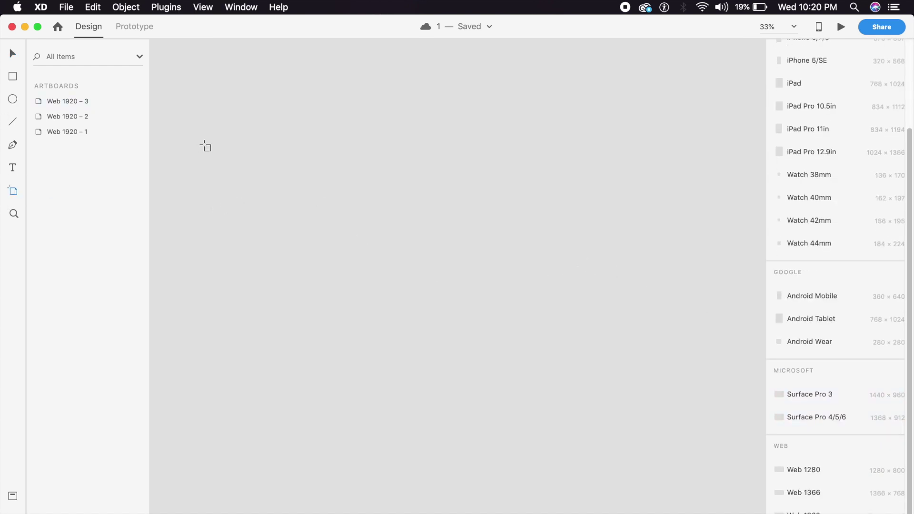
{"action": "mouse_move", "coordinate": [223, 146]}
{"action": "left_mouse_down"}
{"action": "mouse_move", "coordinate": [318, 264]}
{"action": "mouse_move", "coordinate": [396, 339]}
{"action": "left_mouse_up"}
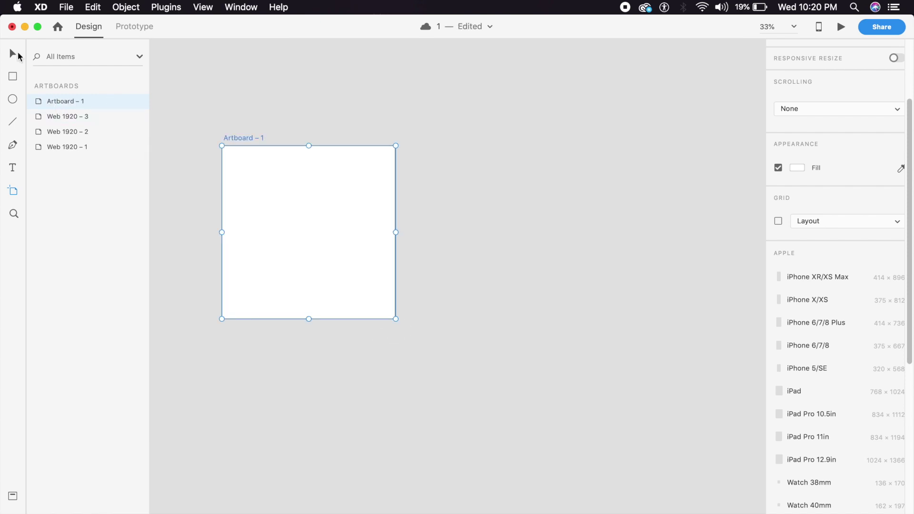
{"action": "mouse_move", "coordinate": [223, 195]}
{"action": "left_mouse_down"}
{"action": "mouse_move", "coordinate": [276, 214]}
{"action": "mouse_move", "coordinate": [367, 270]}
{"action": "left_mouse_up"}
Pan and zoom across the canvas until Artboard – 1 fills the view.
{"action": "key", "text": "super+equal"}
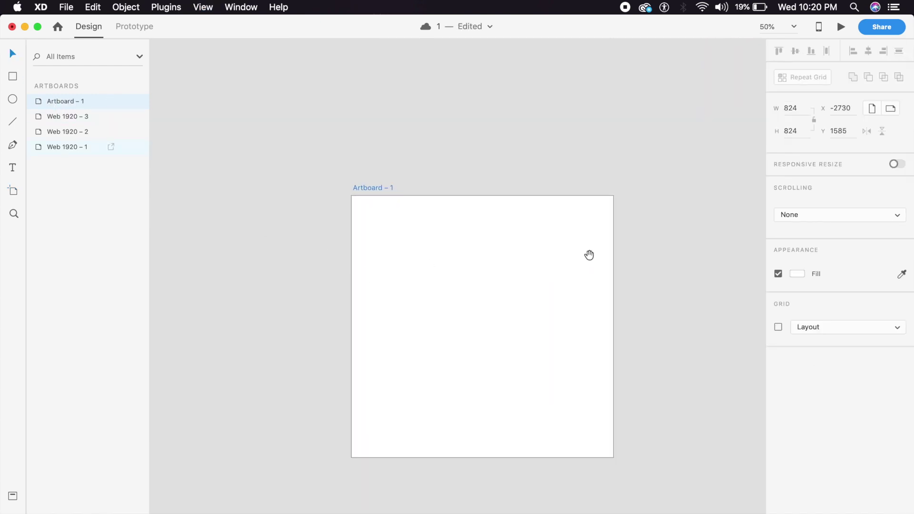
{"action": "left_click_drag", "start_coordinate": [587, 256], "coordinate": [387, 472]}
{"action": "key", "text": "super+minus"}
{"action": "left_click_drag", "start_coordinate": [389, 274], "coordinate": [407, 321]}
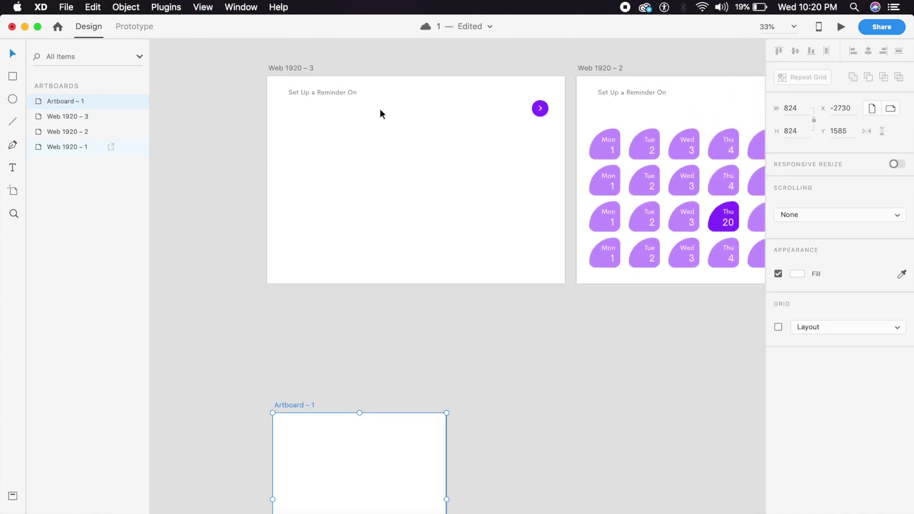
{"action": "left_click_drag", "start_coordinate": [631, 124], "coordinate": [479, 180]}
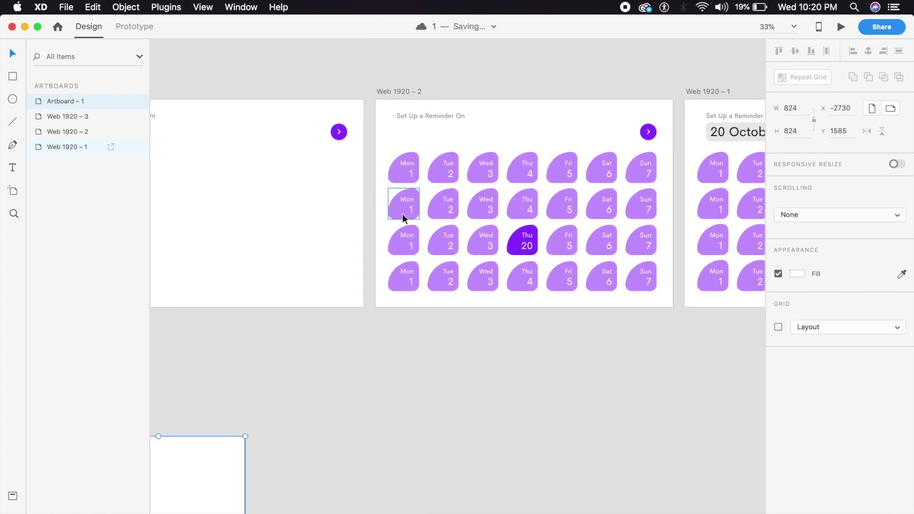
{"action": "left_click_drag", "start_coordinate": [336, 409], "coordinate": [483, 271]}
{"action": "left_click_drag", "start_coordinate": [369, 398], "coordinate": [516, 243]}
{"action": "key", "text": "super+equal"}
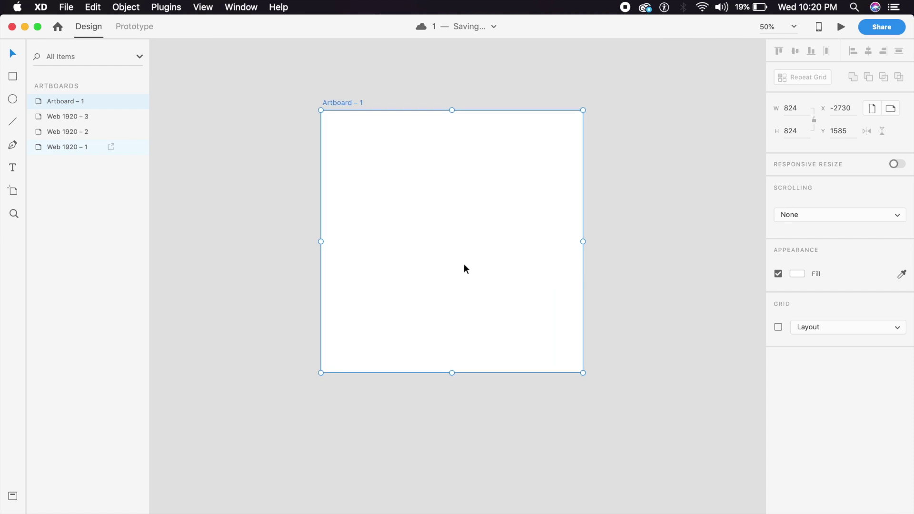
{"action": "left_click", "coordinate": [13, 77]}
Draw a 272×272 square at Artboard – 1's top-left and copy it into a 2×2 grid.
{"action": "left_click_drag", "start_coordinate": [370, 183], "coordinate": [453, 273]}
{"action": "key", "text": "v"}
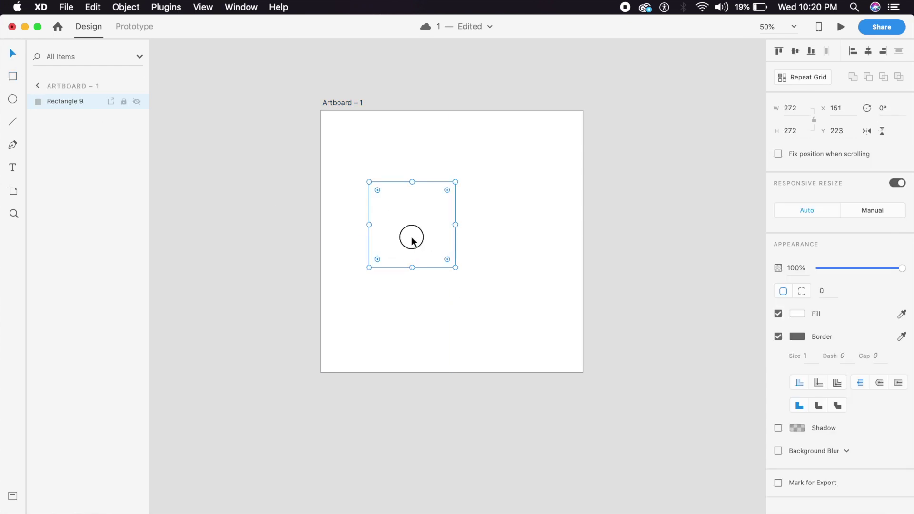
{"action": "left_click_drag", "start_coordinate": [412, 238], "coordinate": [392, 199]}
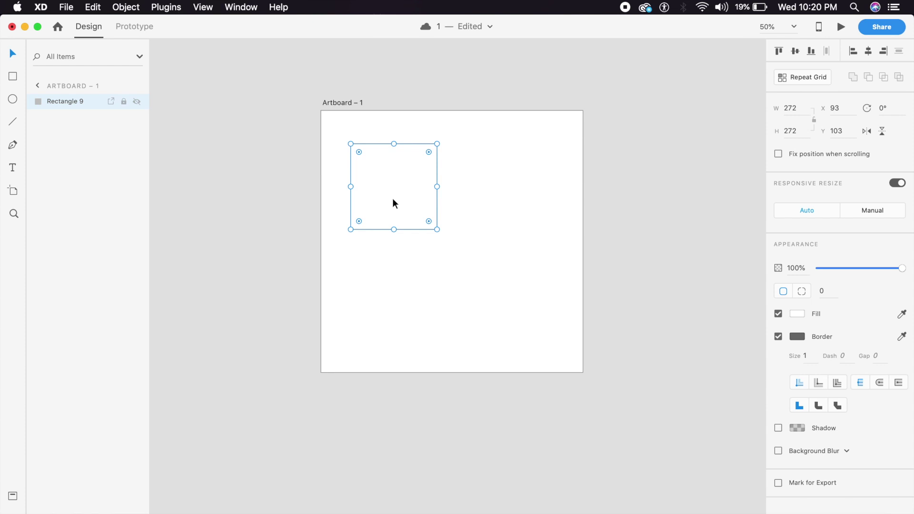
{"action": "left_click_drag", "start_coordinate": [429, 200], "coordinate": [512, 204]}
{"action": "left_click_drag", "start_coordinate": [511, 205], "coordinate": [391, 306]}
{"action": "left_click_drag", "start_coordinate": [391, 306], "coordinate": [509, 306]}
{"action": "left_click", "coordinate": [455, 380]}
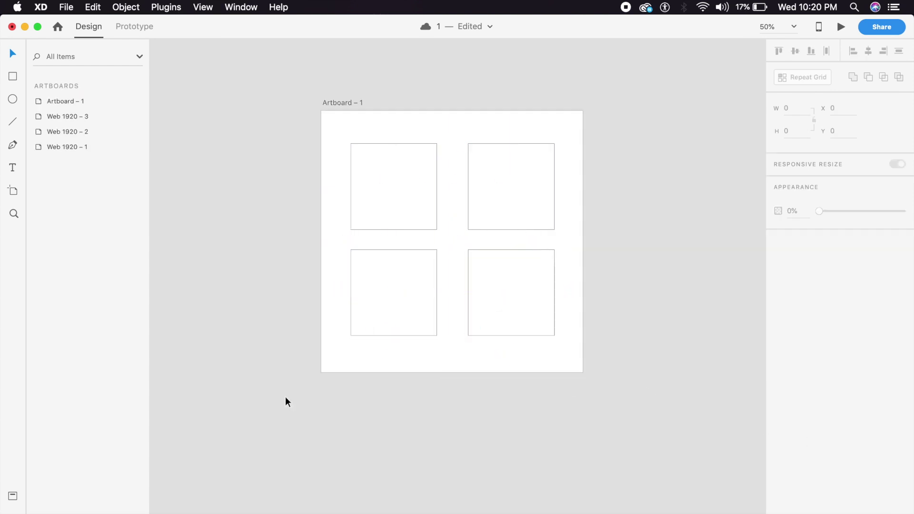
Remove the border from all four squares and fill them with purple #9031FF.
{"action": "left_click_drag", "start_coordinate": [445, 311], "coordinate": [423, 363]}
{"action": "left_click_drag", "start_coordinate": [505, 376], "coordinate": [357, 206]}
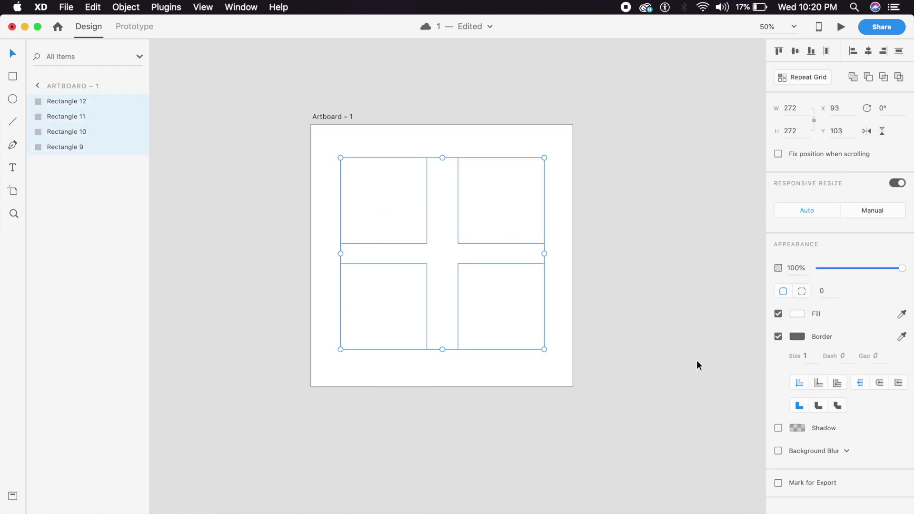
{"action": "left_click", "coordinate": [778, 337]}
{"action": "left_click", "coordinate": [795, 314]}
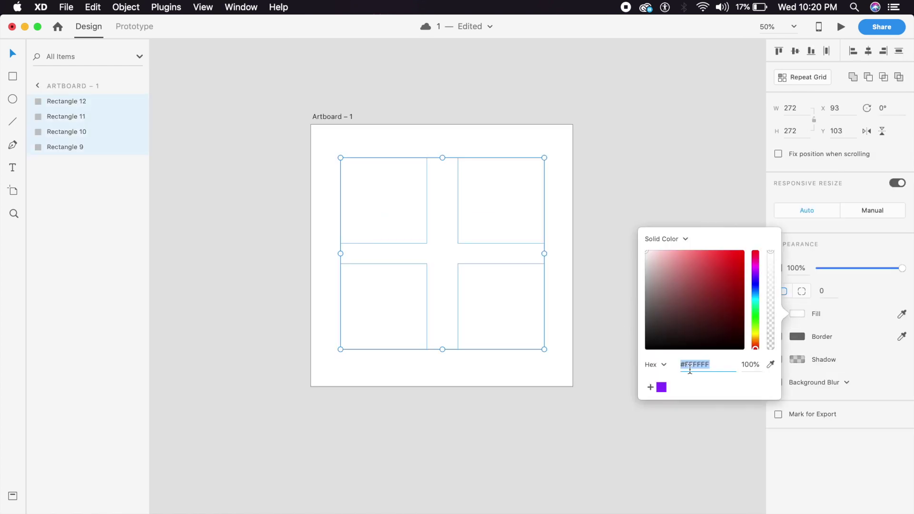
{"action": "left_click", "coordinate": [661, 387]}
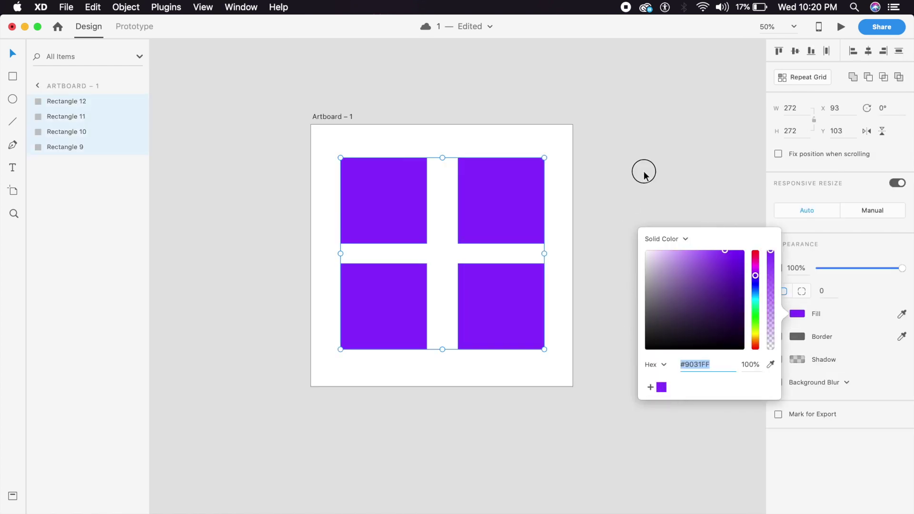
{"action": "left_click", "coordinate": [626, 194]}
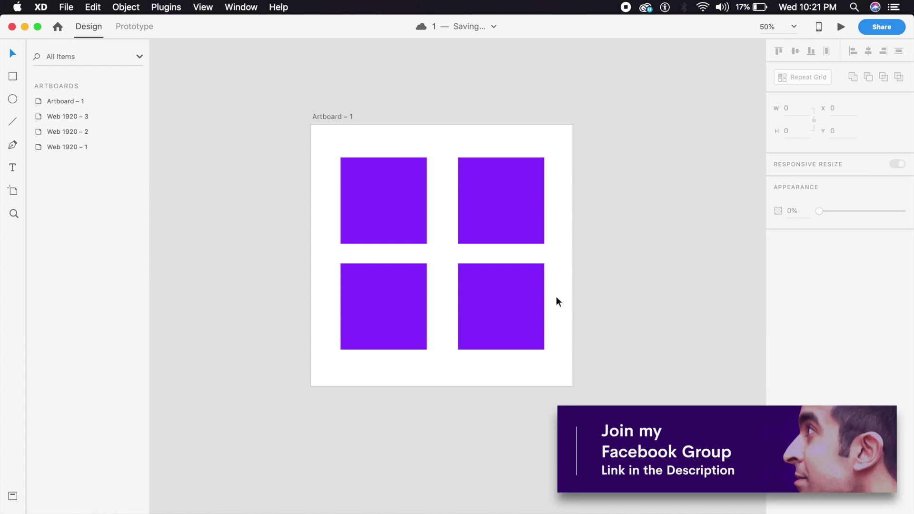
{"action": "left_click_drag", "start_coordinate": [556, 335], "coordinate": [347, 204]}
Round the top-left square's outer corner to radius 102.
{"action": "left_click", "coordinate": [431, 356]}
{"action": "scroll", "coordinate": [396, 175], "scroll_direction": "up", "scroll_amount": 5}
{"action": "scroll", "coordinate": [396, 176], "scroll_direction": "left", "scroll_amount": 2}
{"action": "key", "text": "super+equal"}
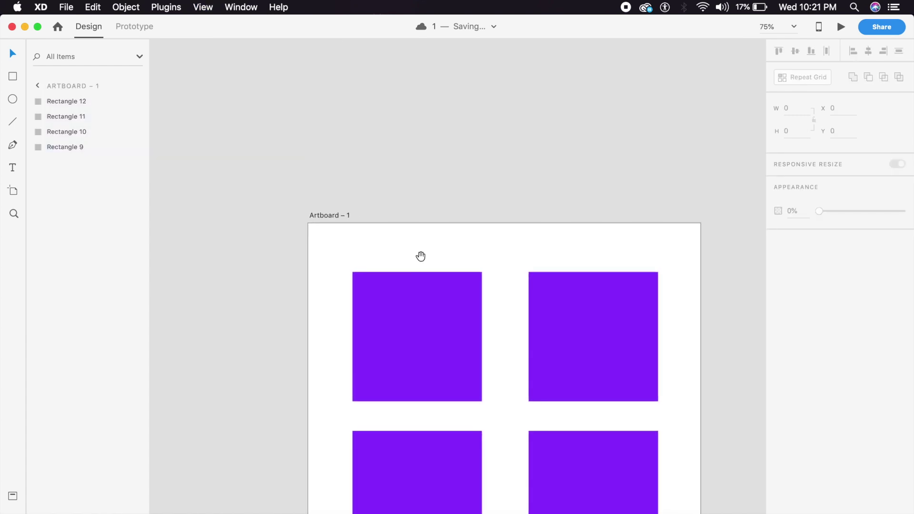
{"action": "scroll", "coordinate": [420, 255], "scroll_direction": "down", "scroll_amount": 3}
{"action": "double_click", "coordinate": [420, 215]}
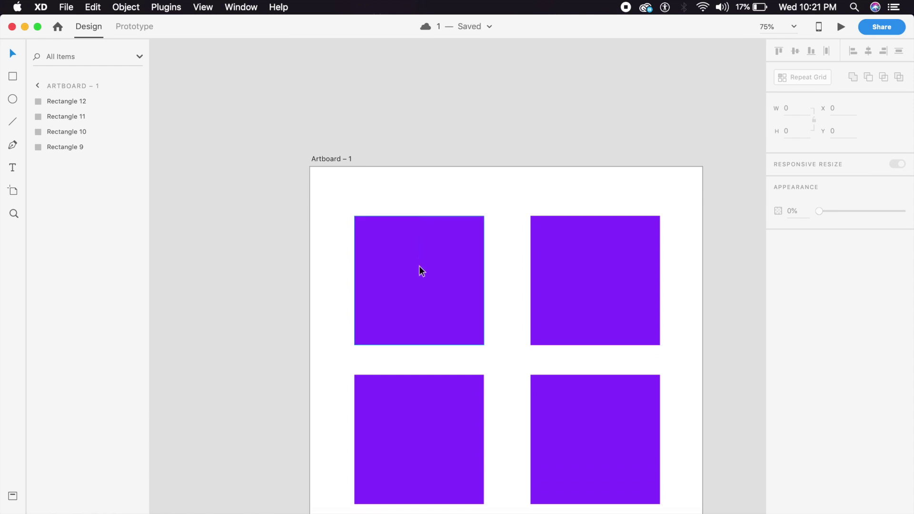
{"action": "key", "text": "Escape"}
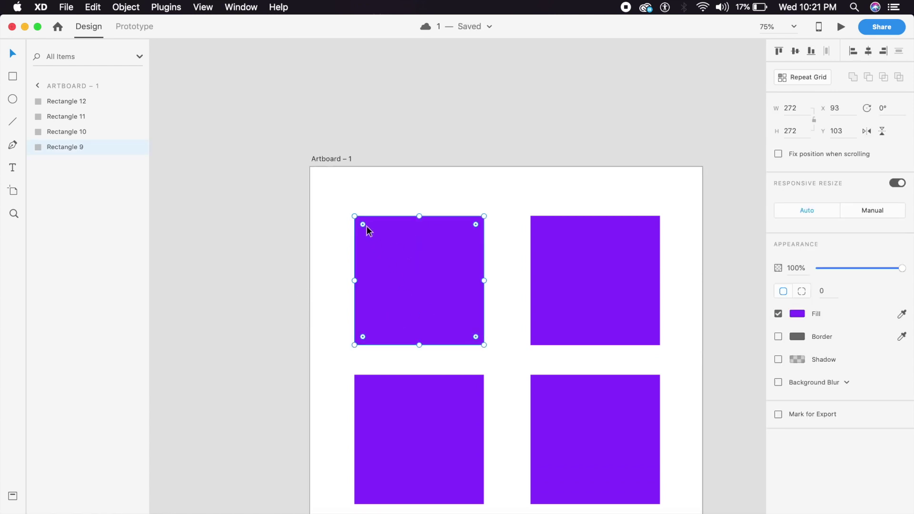
{"action": "key", "text": "alt"}
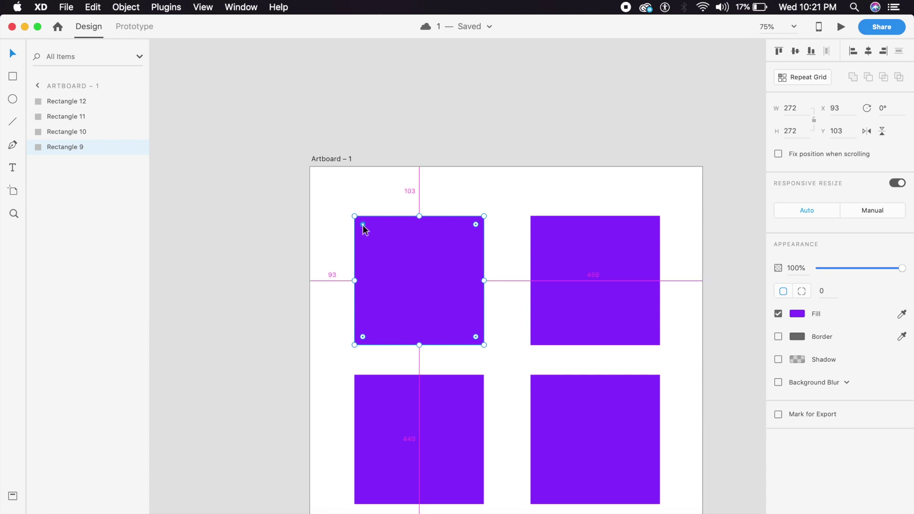
{"action": "left_click_drag", "start_coordinate": [363, 224], "coordinate": [472, 336]}
Round the top-right square's outer top corner into a curve of radius 227.
{"action": "left_click", "coordinate": [530, 239]}
{"action": "scroll", "coordinate": [500, 266], "scroll_direction": "right", "scroll_amount": 3}
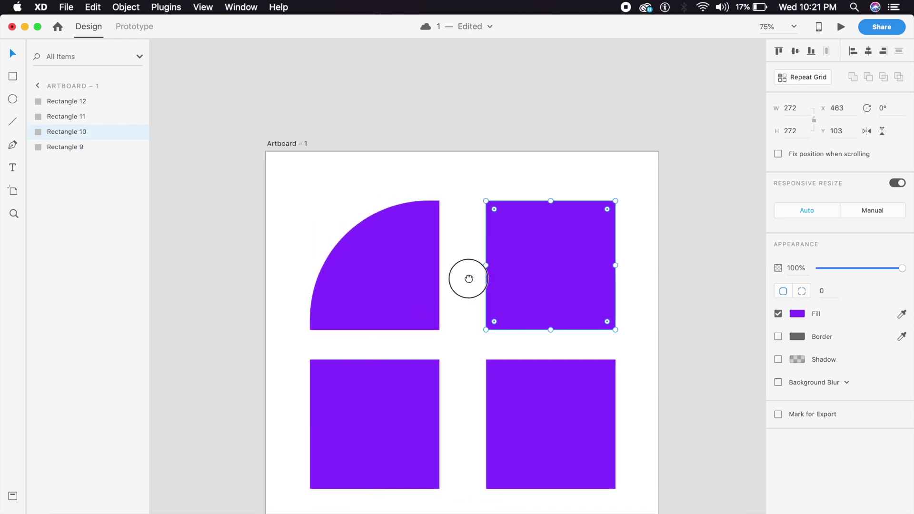
{"action": "double_click", "coordinate": [540, 291]}
{"action": "left_click", "coordinate": [628, 252]}
{"action": "double_click", "coordinate": [571, 266]}
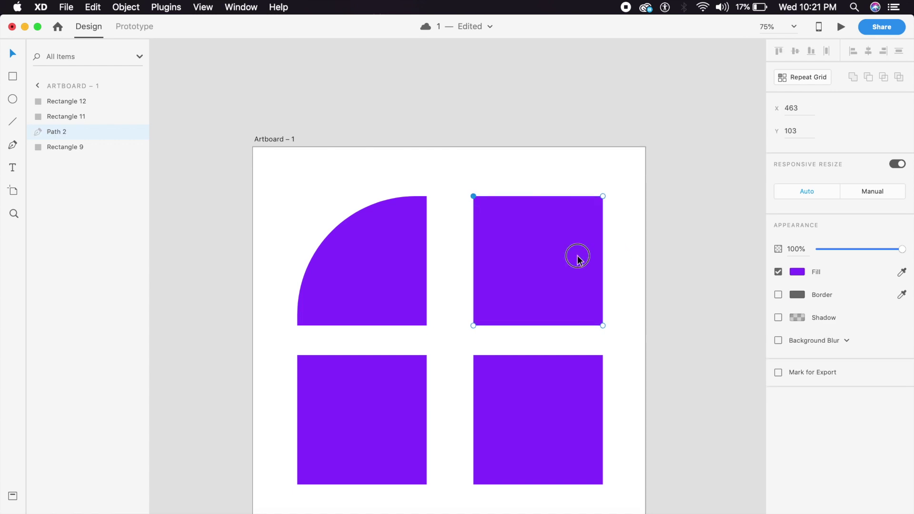
{"action": "left_click", "coordinate": [532, 238]}
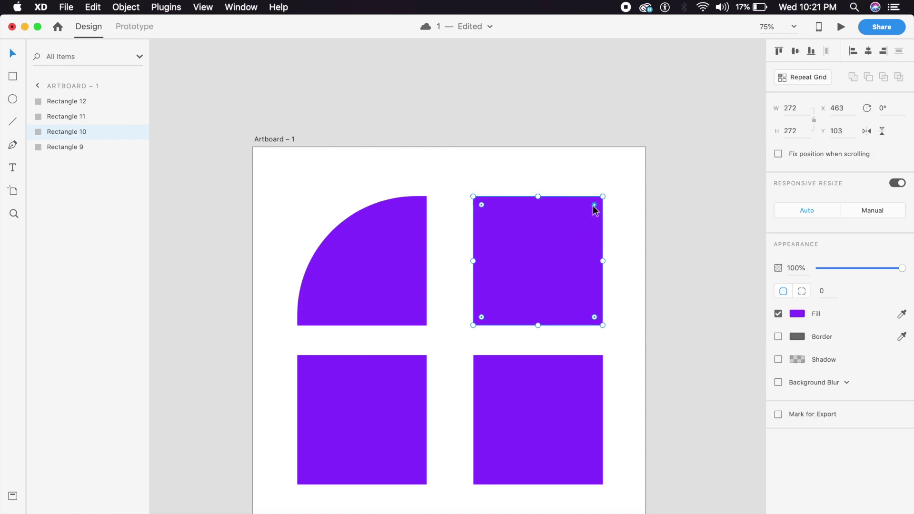
{"action": "scroll", "coordinate": [574, 228], "scroll_direction": "up", "scroll_amount": 2}
{"action": "left_click_drag", "start_coordinate": [500, 257], "coordinate": [421, 294]}
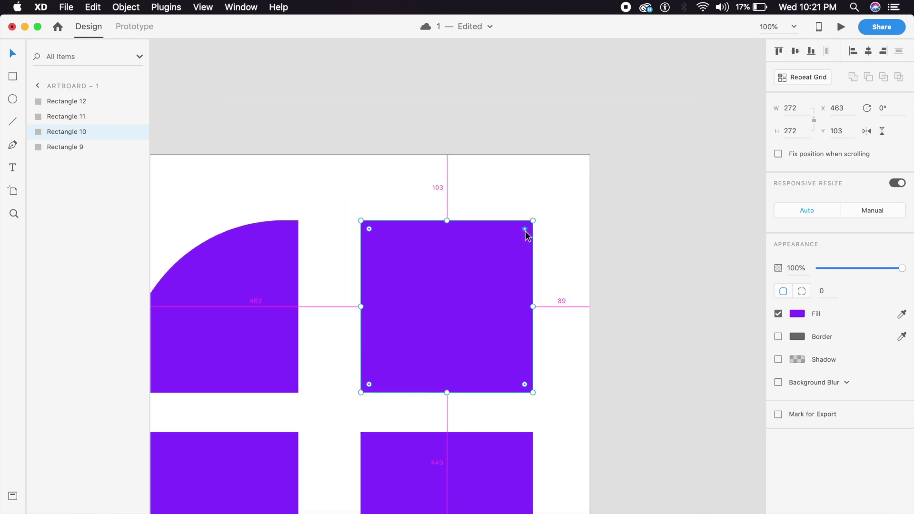
{"action": "left_click_drag", "start_coordinate": [525, 230], "coordinate": [481, 184]}
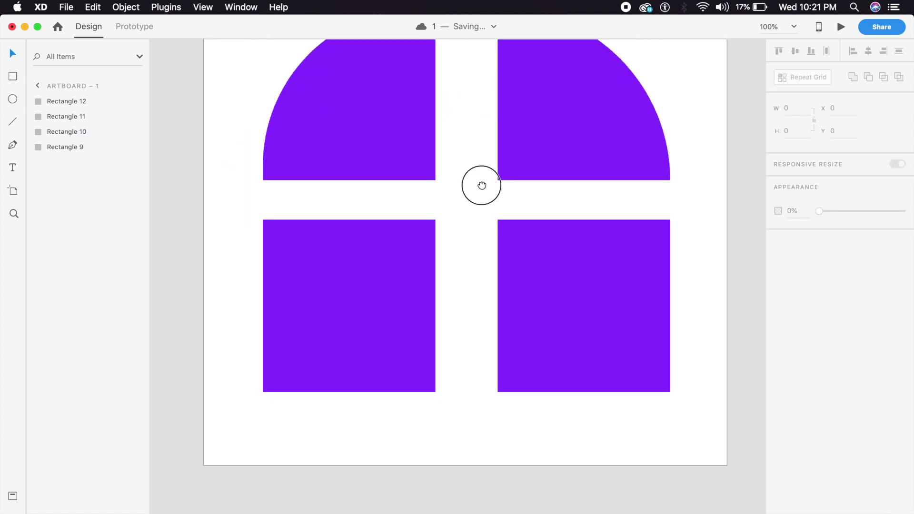
Fully round the bottom-right square's top-left corner into a quarter circle.
{"action": "left_click", "coordinate": [533, 272]}
{"action": "double_click", "coordinate": [533, 271]}
{"action": "key", "text": "super+z"}
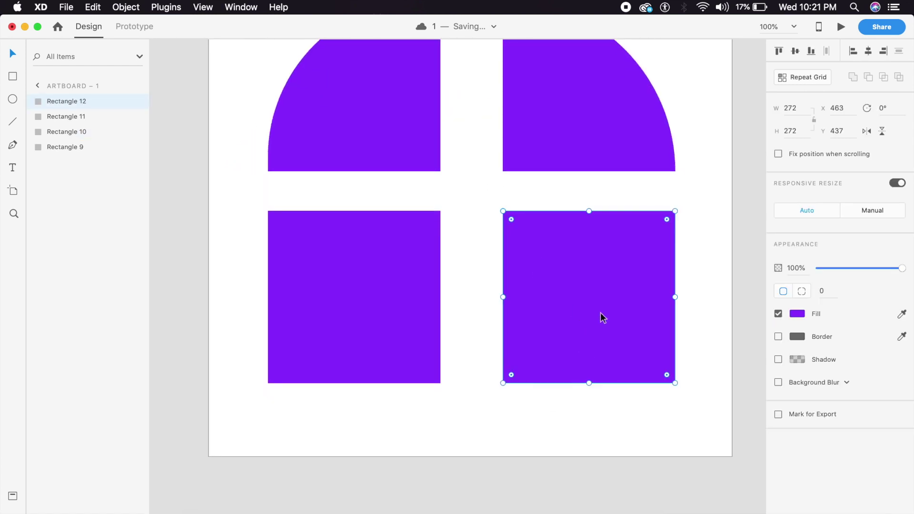
{"action": "left_click_drag", "start_coordinate": [511, 219], "coordinate": [645, 380]}
Fully round the bottom-left square's top-right corner into a quarter circle.
{"action": "left_click", "coordinate": [394, 314]}
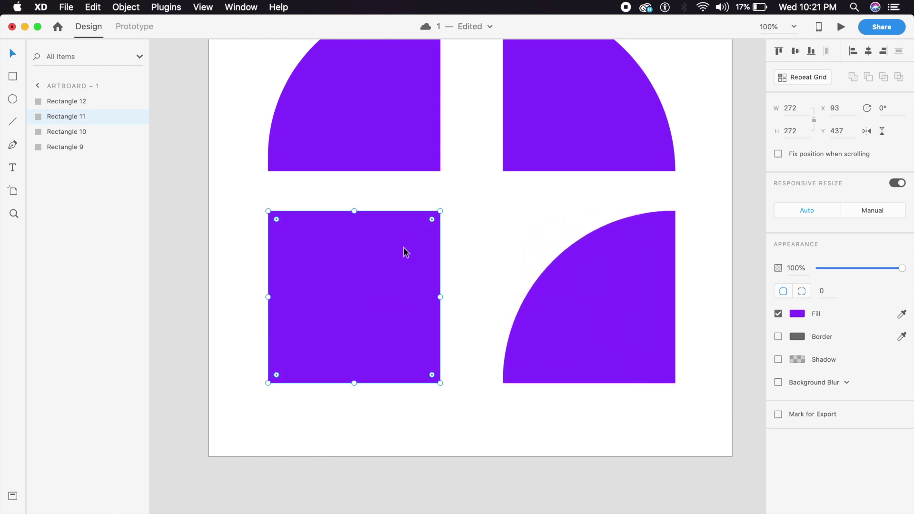
{"action": "left_click_drag", "start_coordinate": [432, 220], "coordinate": [241, 400]}
{"action": "left_click", "coordinate": [241, 398]}
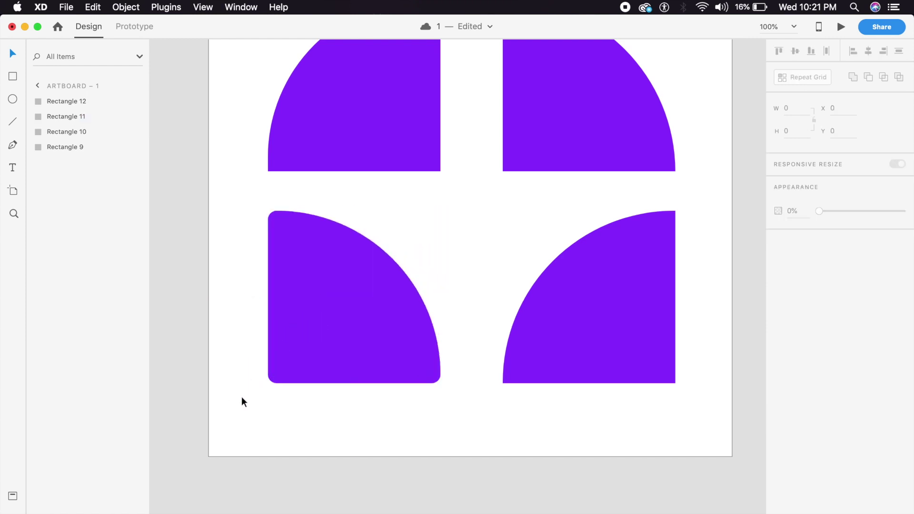
{"action": "key", "text": "super+z"}
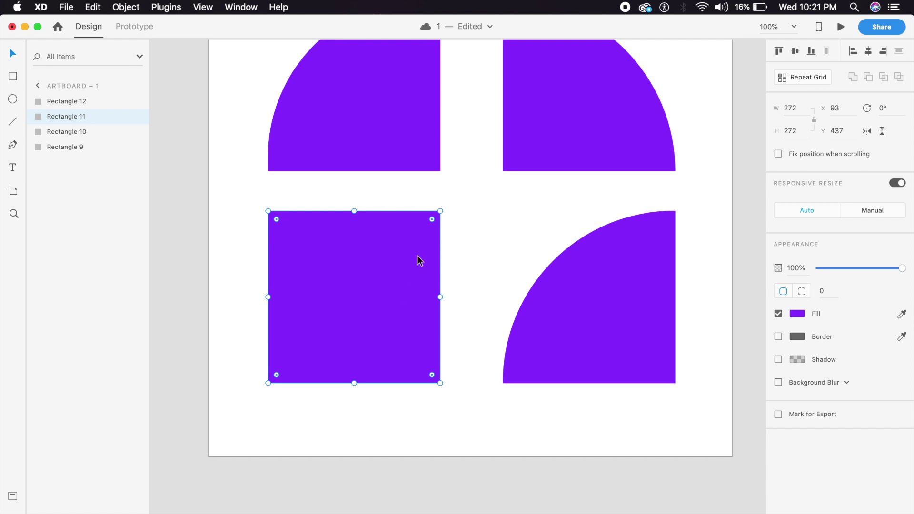
{"action": "left_click_drag", "start_coordinate": [432, 219], "coordinate": [315, 333]}
{"action": "left_click", "coordinate": [249, 326]}
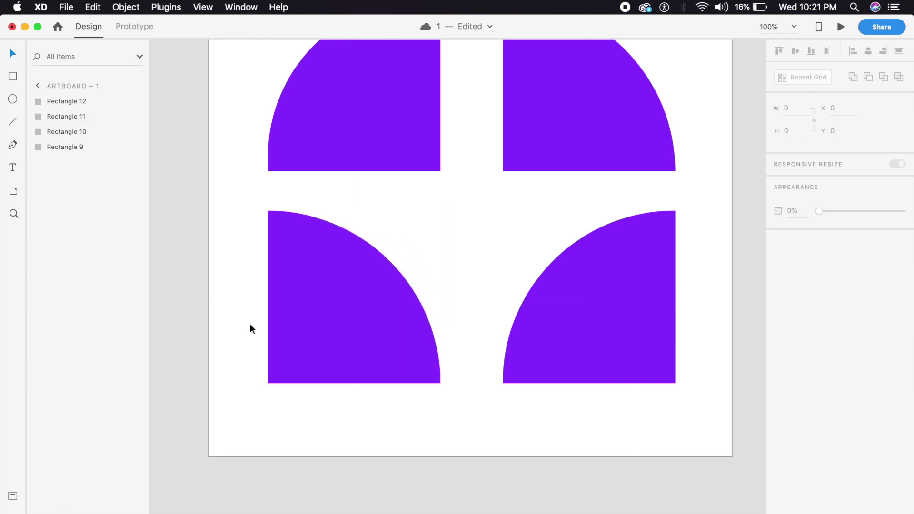
{"action": "key", "text": "super+minus"}
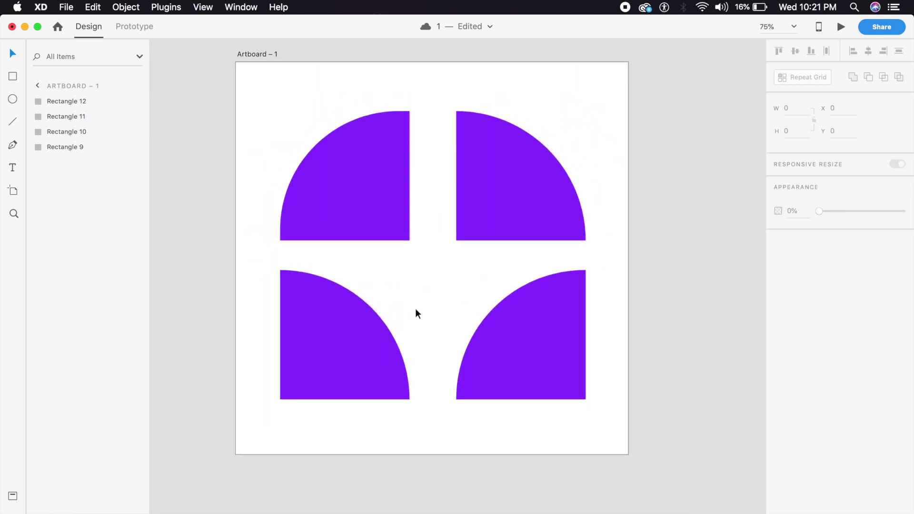
Rotate the bottom-left quarter circle 180° and turn the bottom-right one into place.
{"action": "left_click", "coordinate": [376, 342]}
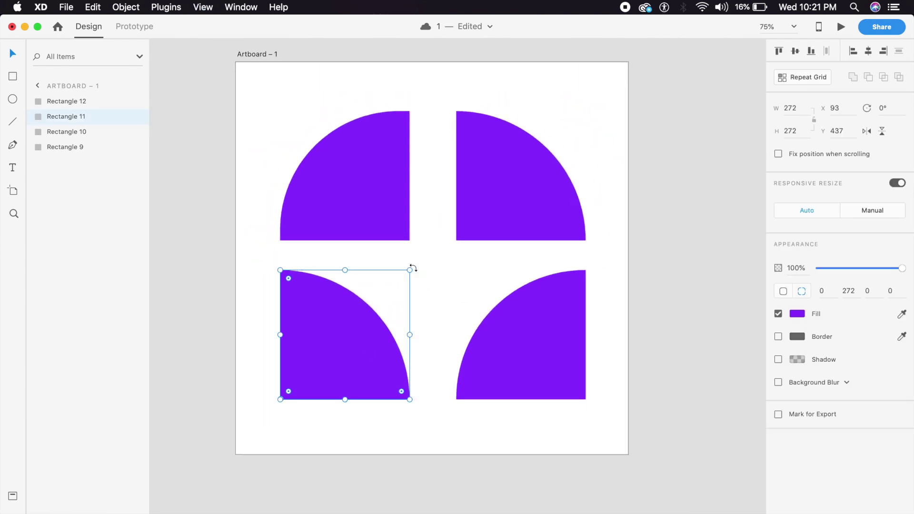
{"action": "left_click_drag", "start_coordinate": [413, 268], "coordinate": [329, 352]}
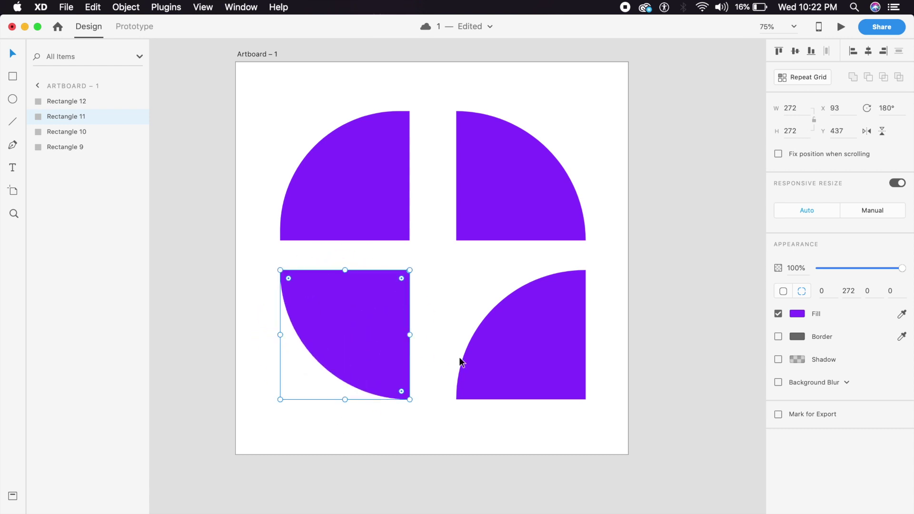
{"action": "left_click", "coordinate": [461, 362]}
{"action": "left_click_drag", "start_coordinate": [586, 265], "coordinate": [519, 343]}
Duplicate the top-left quarter circle and mask both copies into a group named Mask Group 1.
{"action": "left_click", "coordinate": [654, 278]}
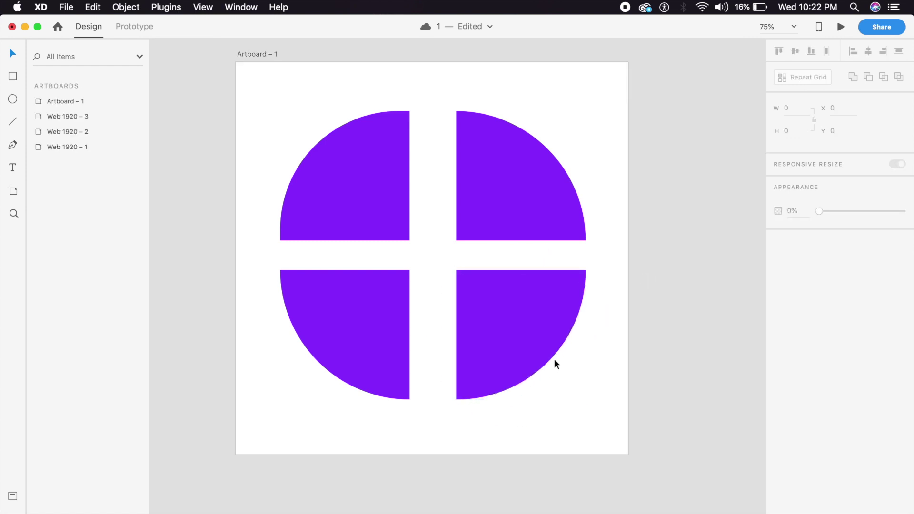
{"action": "left_click", "coordinate": [384, 198]}
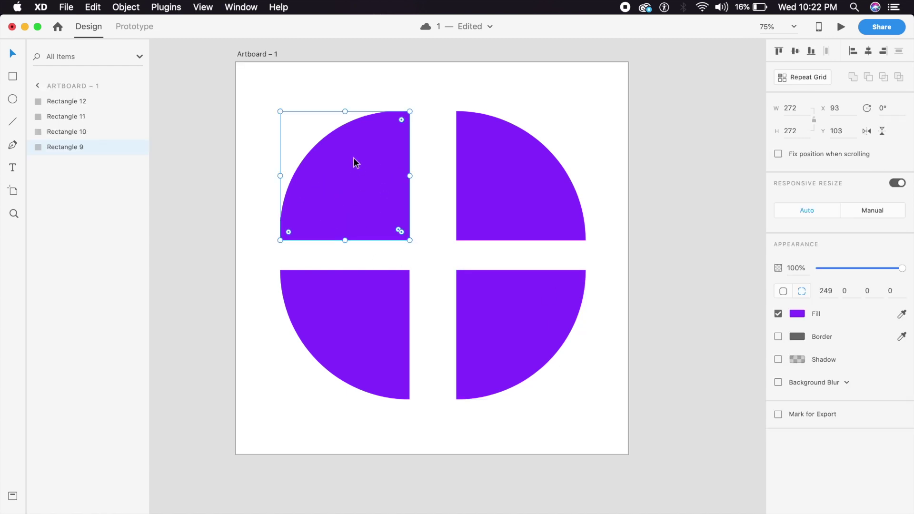
{"action": "key", "text": "super+d"}
{"action": "left_click_drag", "start_coordinate": [302, 178], "coordinate": [238, 157]}
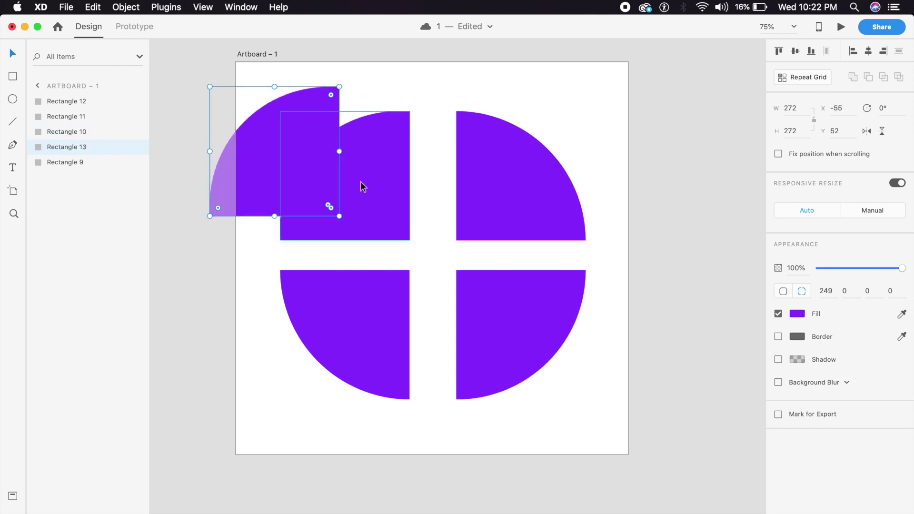
{"action": "key", "text": "super+z"}
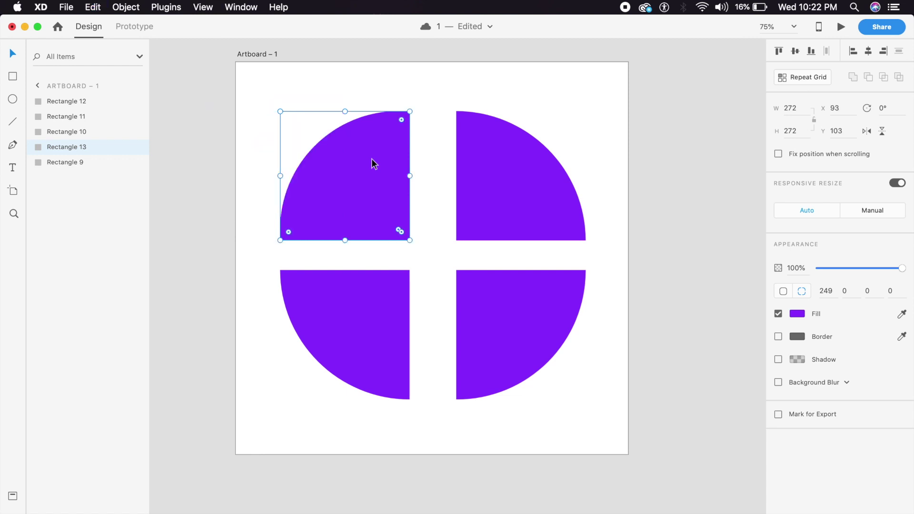
{"action": "left_click", "coordinate": [299, 100]}
{"action": "left_click_drag", "start_coordinate": [296, 111], "coordinate": [363, 179]}
{"action": "key", "text": "super+shift+m"}
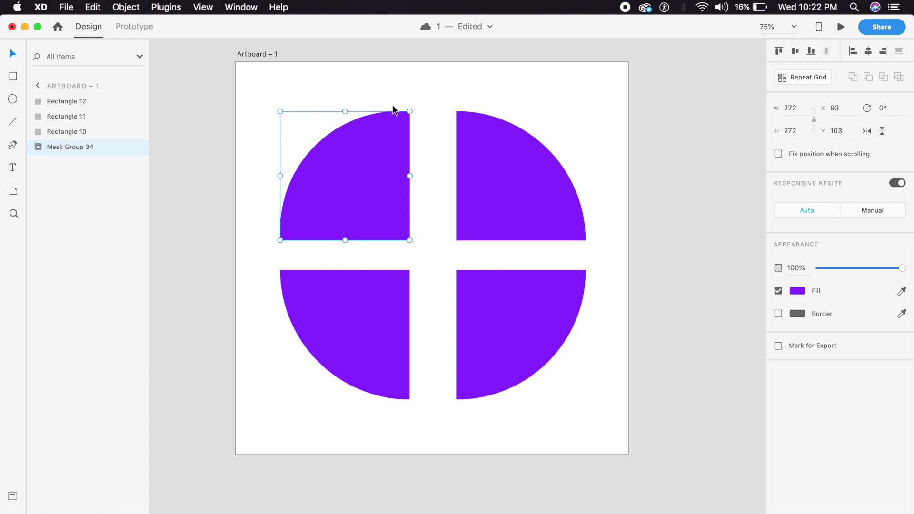
{"action": "double_click", "coordinate": [84, 149]}
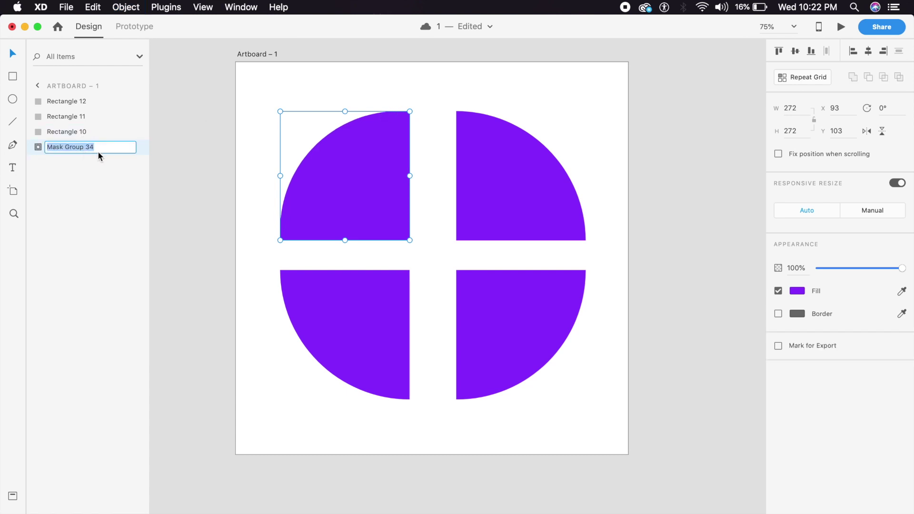
{"action": "left_click", "coordinate": [90, 147]}
{"action": "key", "text": "Delete"}
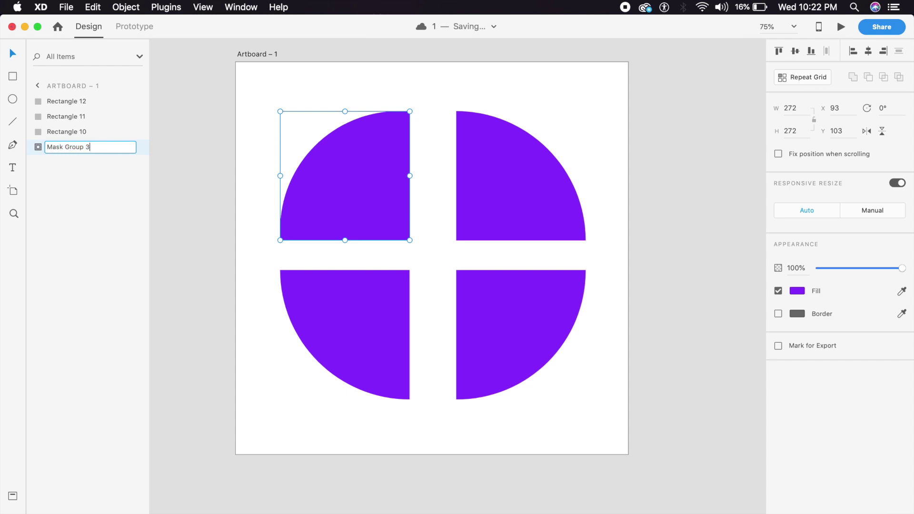
{"action": "key", "text": "Return"}
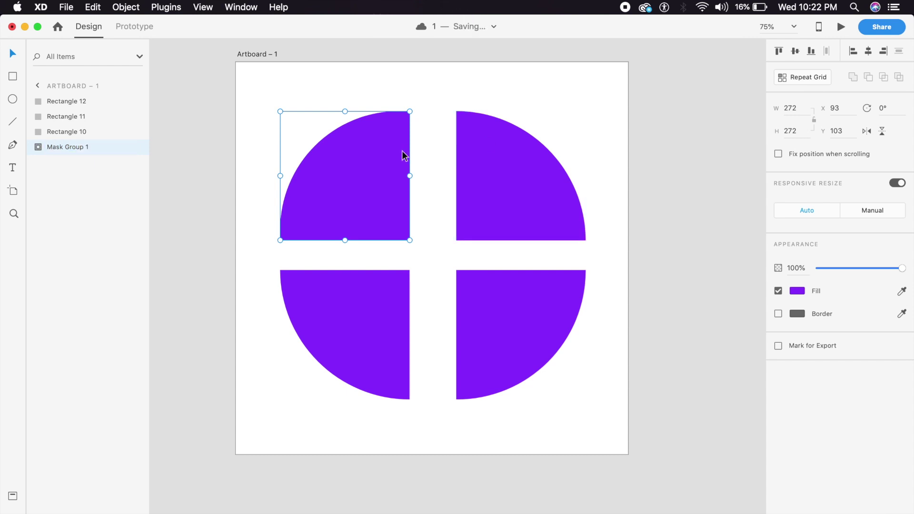
Duplicate the top-right quarter circle and mask both copies into Mask Group 2.
{"action": "left_click", "coordinate": [430, 86]}
{"action": "left_click", "coordinate": [486, 142]}
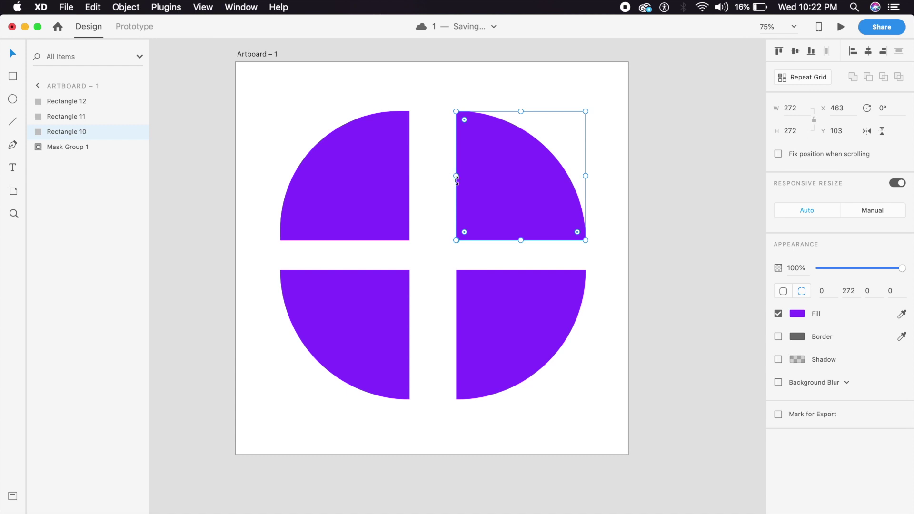
{"action": "key", "text": "super+d"}
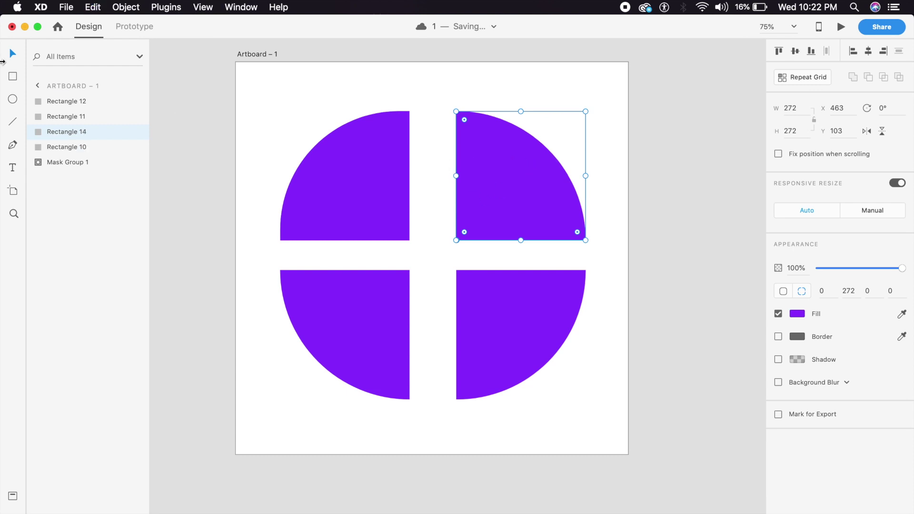
{"action": "left_click_drag", "start_coordinate": [612, 202], "coordinate": [511, 204]}
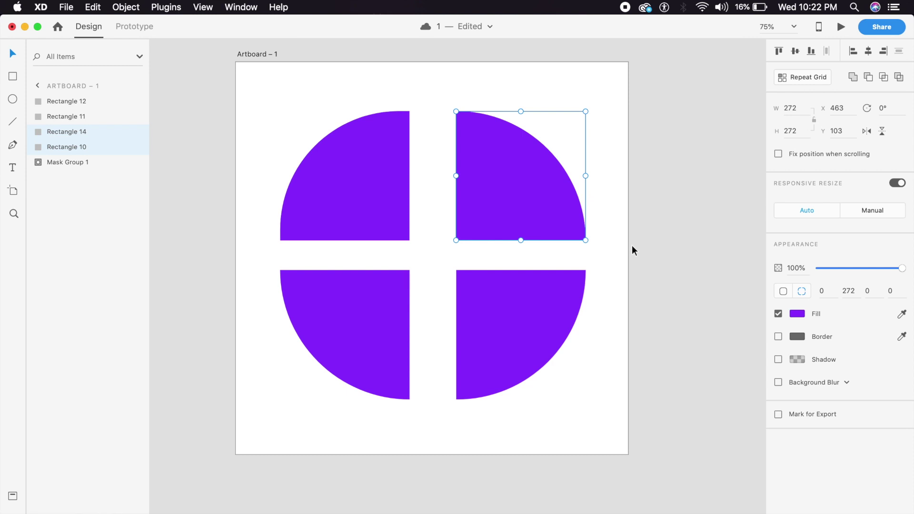
{"action": "key", "text": "super+shift+m"}
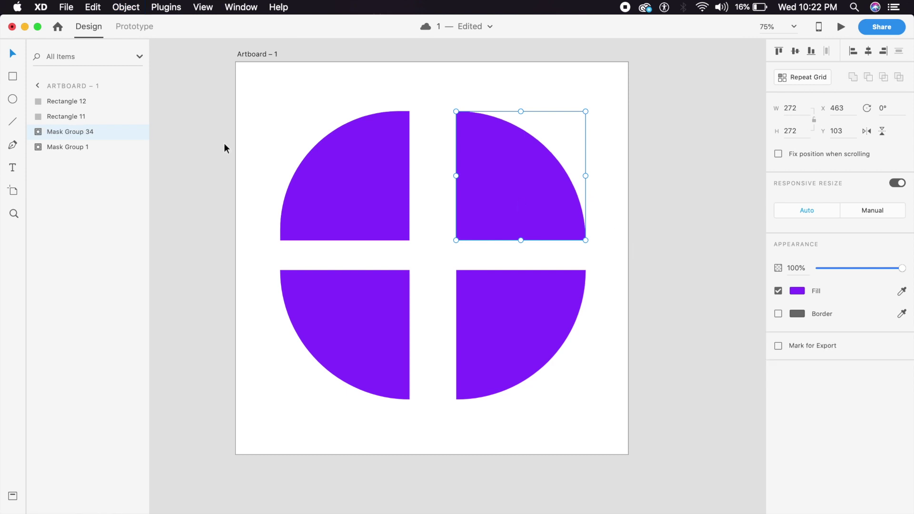
{"action": "double_click", "coordinate": [85, 133]}
{"action": "key", "text": "Right"}
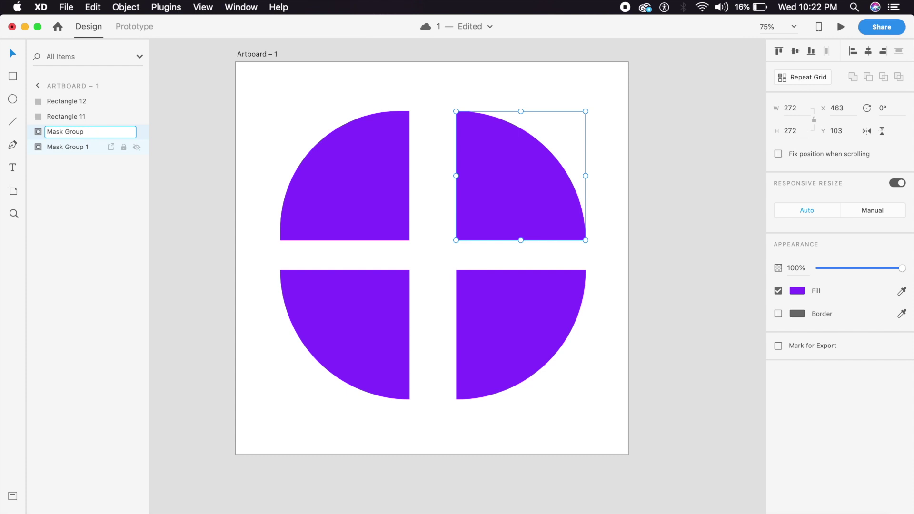
{"action": "key", "text": "Return"}
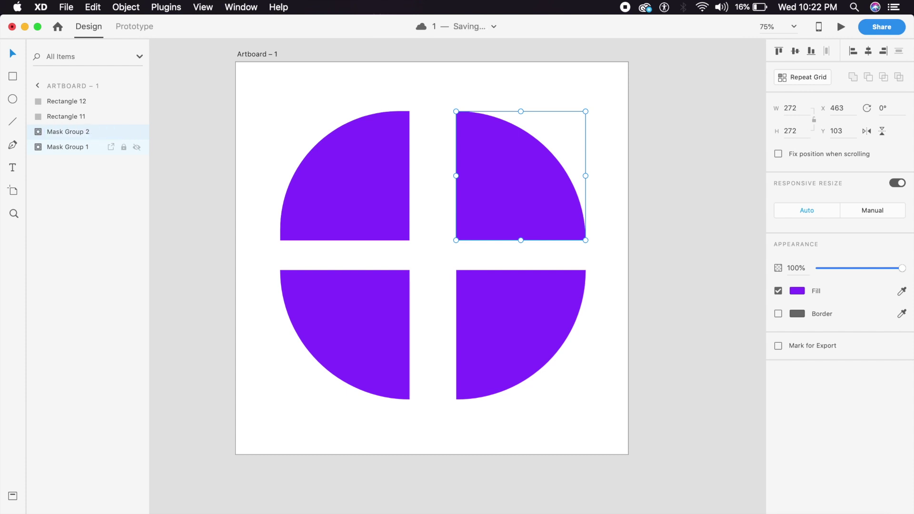
{"action": "left_click", "coordinate": [295, 296]}
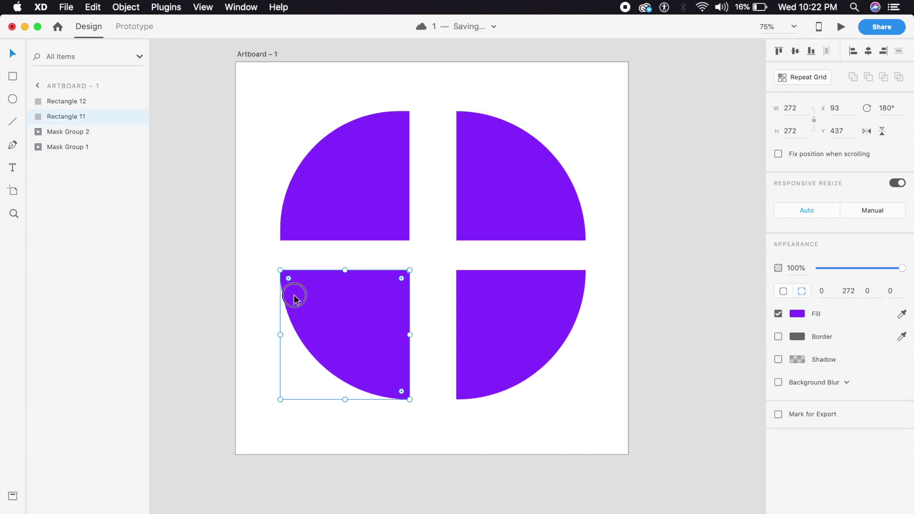
{"action": "left_click", "coordinate": [226, 269]}
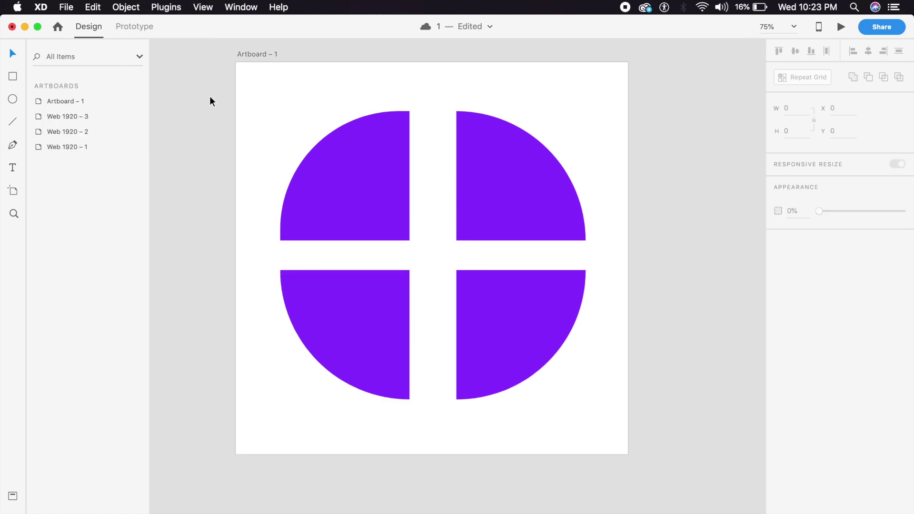
Select each quarter circle on the canvas and in Layers to check their mask groups.
{"action": "left_click", "coordinate": [342, 172]}
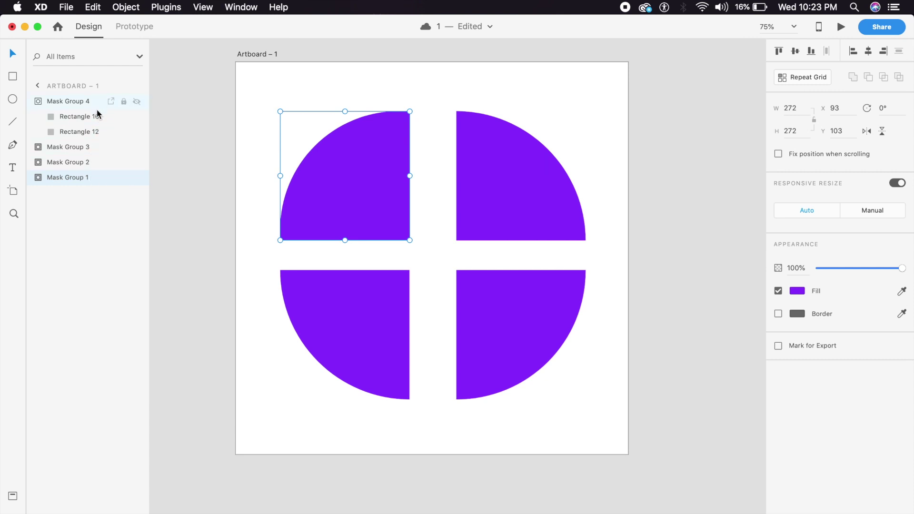
{"action": "left_click", "coordinate": [93, 146]}
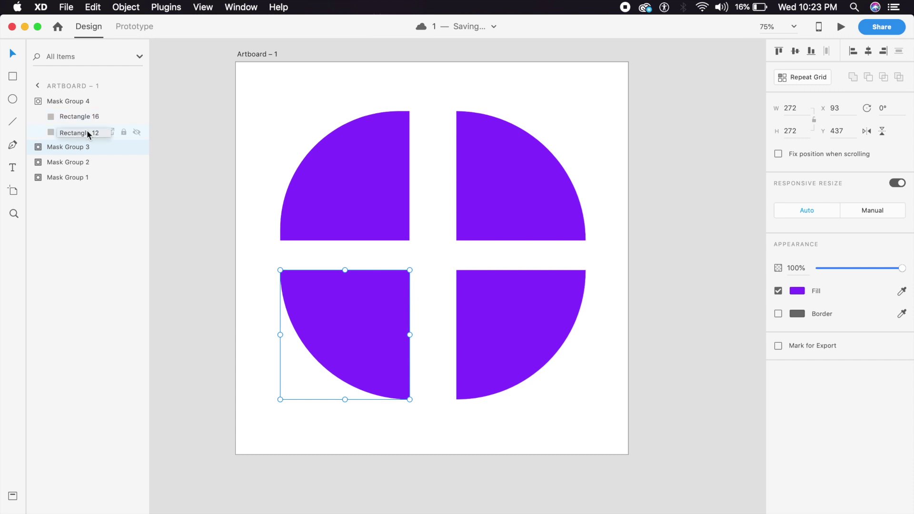
{"action": "left_click", "coordinate": [93, 132]}
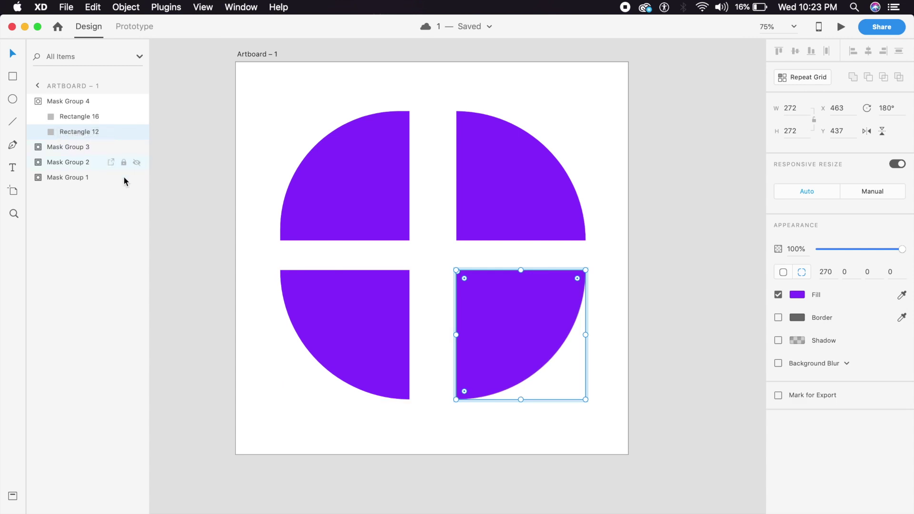
{"action": "left_click", "coordinate": [308, 210]}
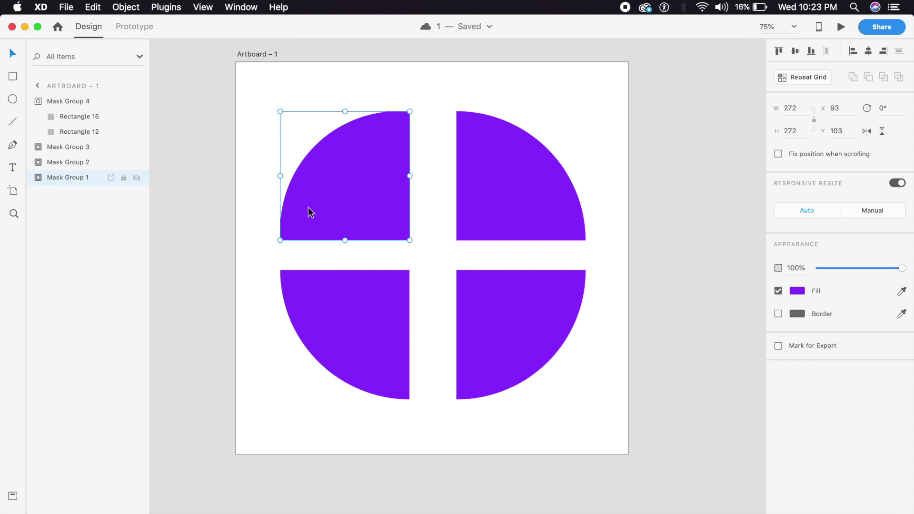
Inside Mask Group 1, drag the top-left quarter shape up-left off the artboard.
{"action": "double_click", "coordinate": [307, 207]}
{"action": "left_click_drag", "start_coordinate": [350, 216], "coordinate": [334, 202]}
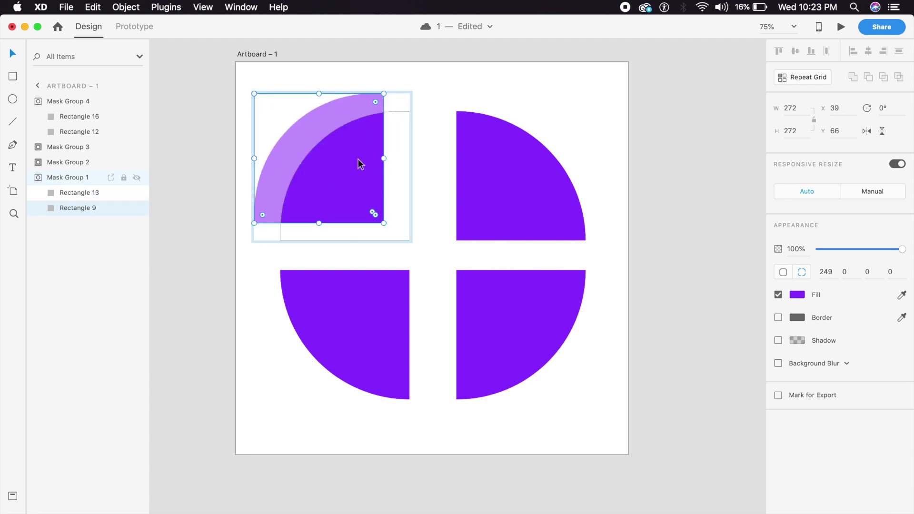
{"action": "left_click_drag", "start_coordinate": [364, 164], "coordinate": [271, 93]}
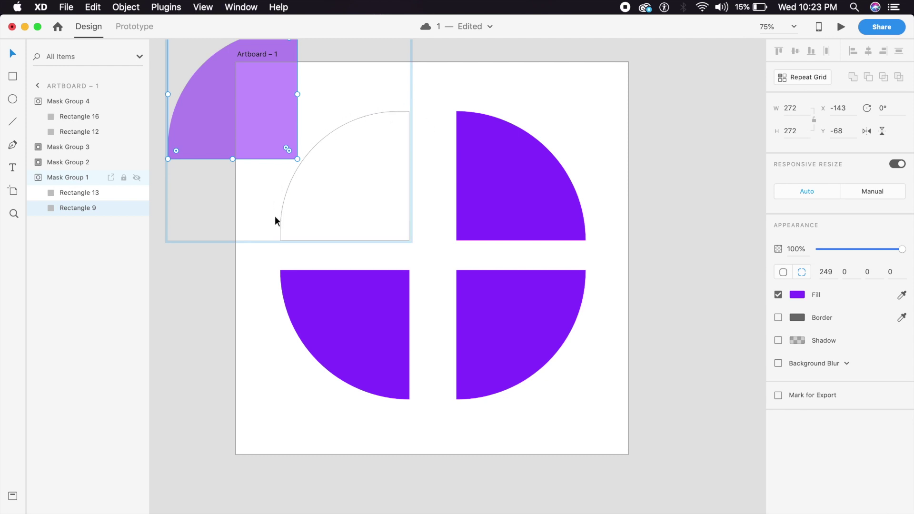
{"action": "left_click", "coordinate": [430, 209]}
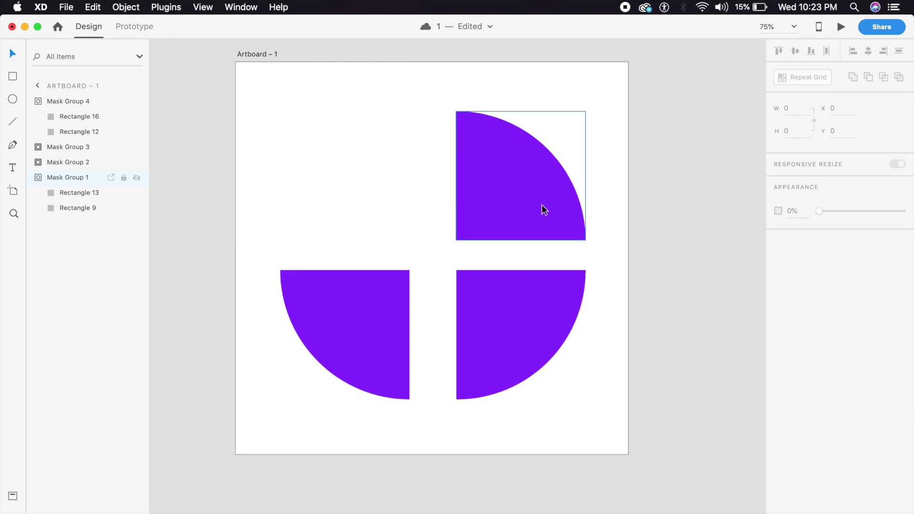
Inside Mask Group 2, drag the top-right quarter shape up-right beyond the artboard corner.
{"action": "double_click", "coordinate": [523, 198]}
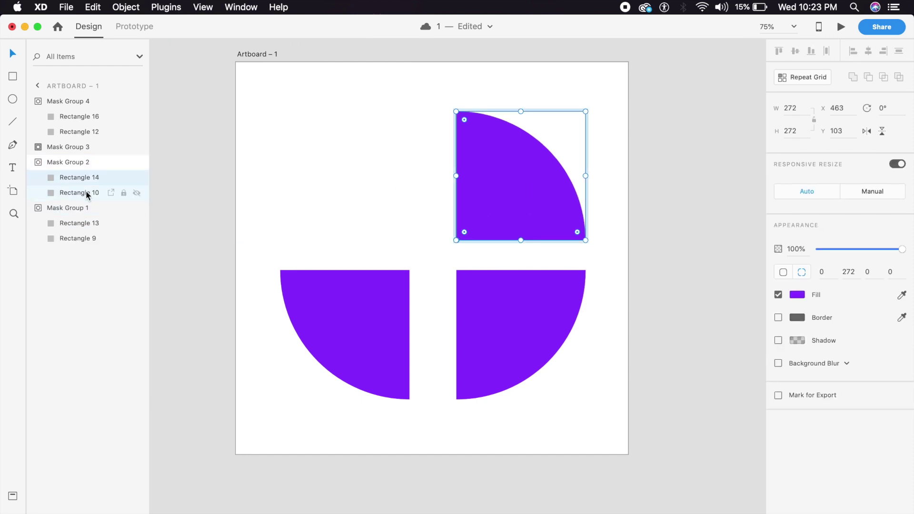
{"action": "left_click_drag", "start_coordinate": [558, 210], "coordinate": [656, 126]}
{"action": "left_click_drag", "start_coordinate": [649, 194], "coordinate": [491, 356]}
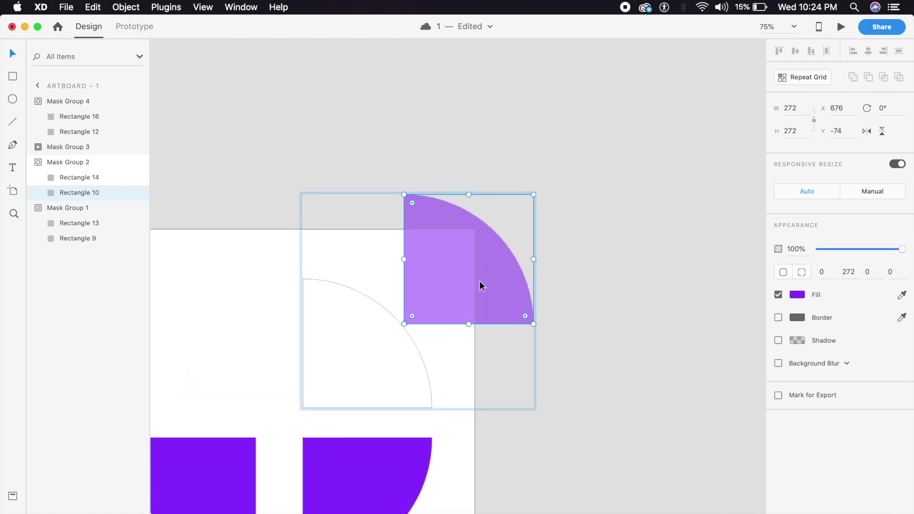
{"action": "left_click_drag", "start_coordinate": [479, 280], "coordinate": [534, 227]}
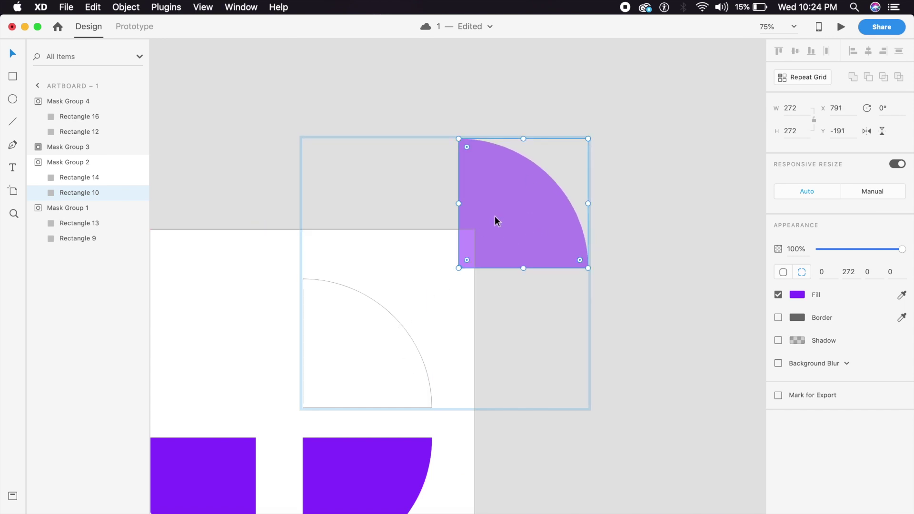
{"action": "left_click_drag", "start_coordinate": [434, 328], "coordinate": [518, 210]}
Inside Mask Group 3, drag the bottom-left quarter shape down-left off the artboard.
{"action": "double_click", "coordinate": [390, 300]}
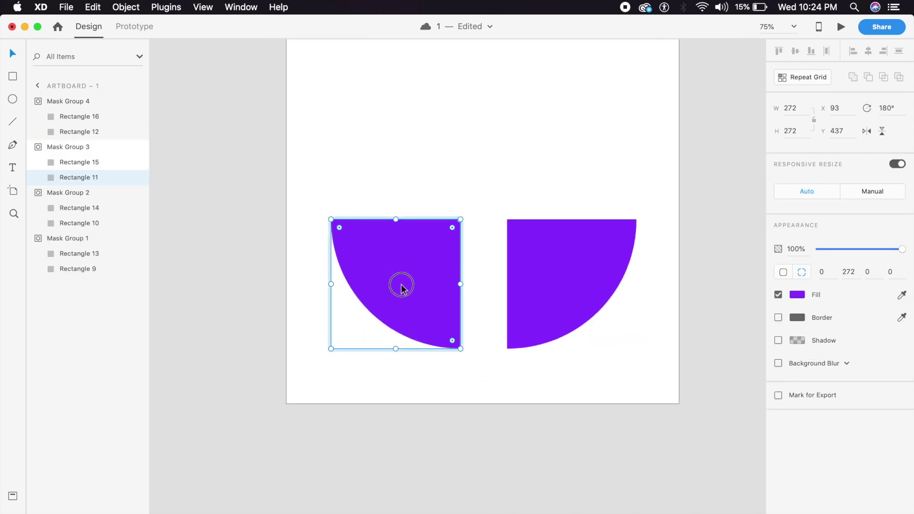
{"action": "left_click_drag", "start_coordinate": [401, 288], "coordinate": [223, 392]}
{"action": "left_click_drag", "start_coordinate": [285, 387], "coordinate": [326, 339]}
{"action": "key", "text": "super+minus"}
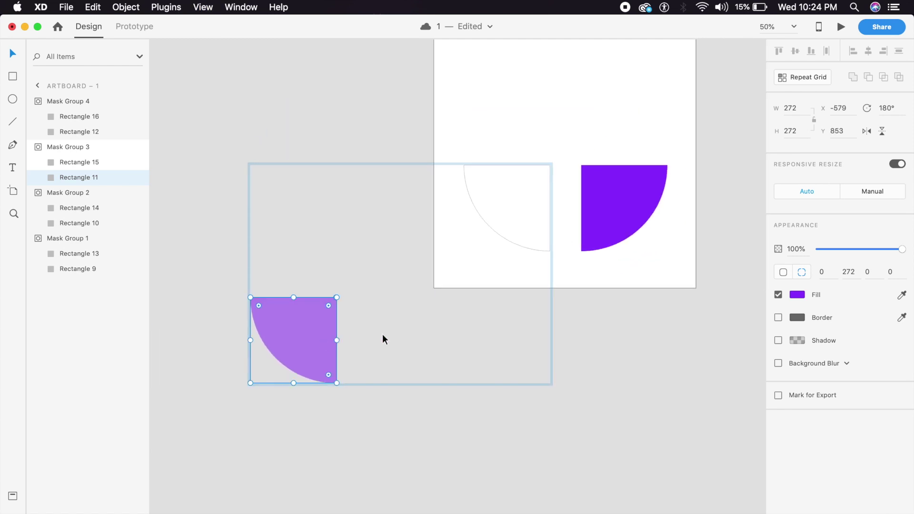
{"action": "left_click", "coordinate": [535, 353]}
Inside Mask Group 4, drag the bottom-right quarter shape down-right off, then select Artboard – 1.
{"action": "scroll", "coordinate": [368, 217], "scroll_direction": "right", "scroll_amount": 5}
{"action": "double_click", "coordinate": [368, 211]}
{"action": "key", "text": "super+minus"}
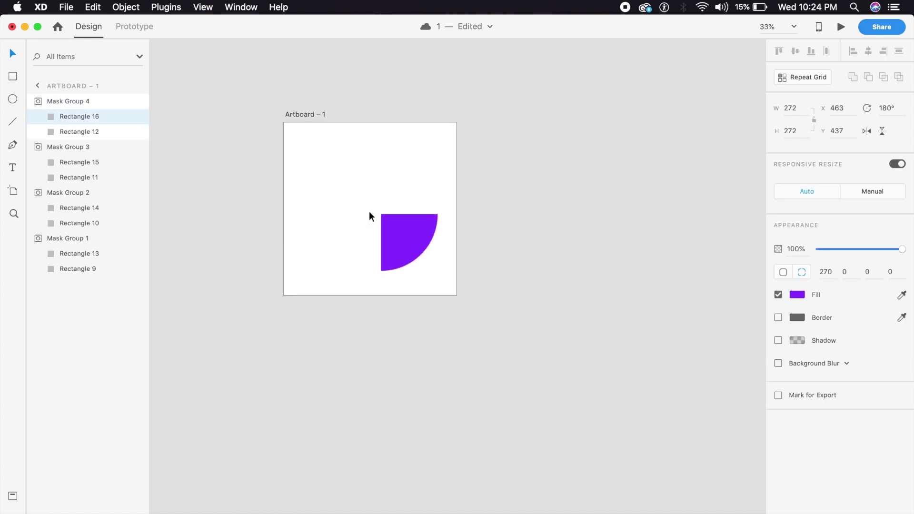
{"action": "left_click_drag", "start_coordinate": [414, 234], "coordinate": [658, 413]}
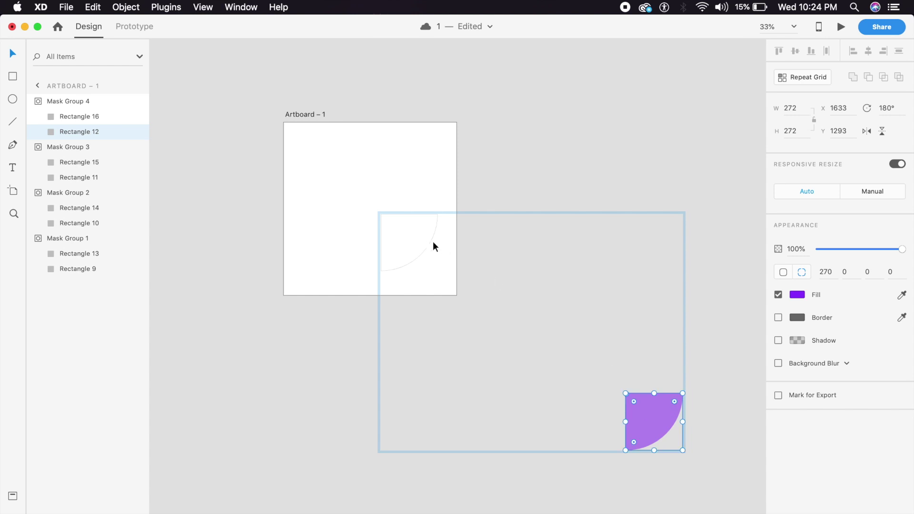
{"action": "key", "text": "Escape"}
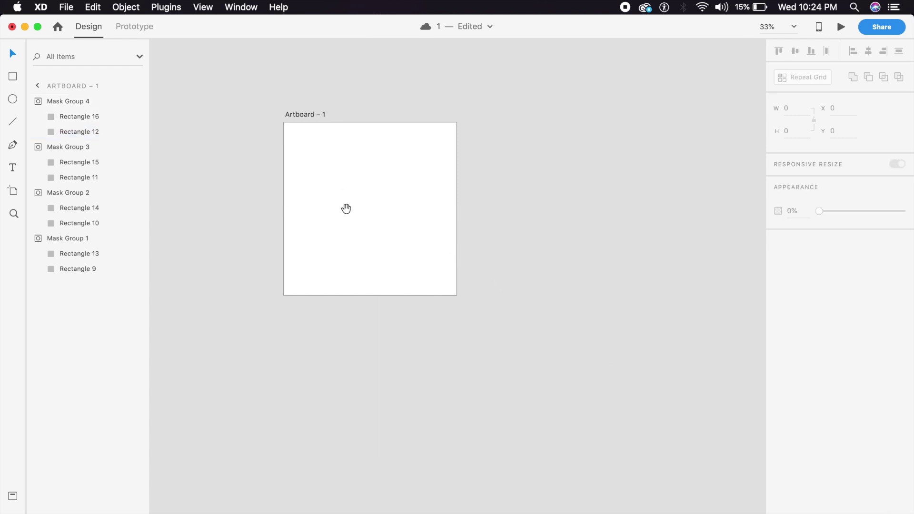
{"action": "scroll", "coordinate": [347, 208], "scroll_direction": "up", "scroll_amount": 2}
{"action": "left_click", "coordinate": [315, 148]}
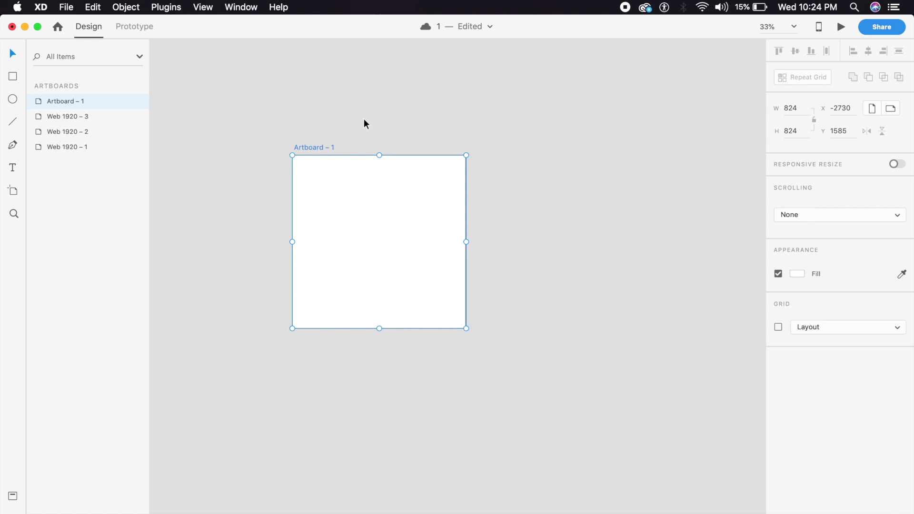
Duplicate the artboard to create Artboard – 2 and bring both artboards into view at 50%.
{"action": "key", "text": "super+d"}
{"action": "left_click_drag", "start_coordinate": [457, 153], "coordinate": [134, 284]}
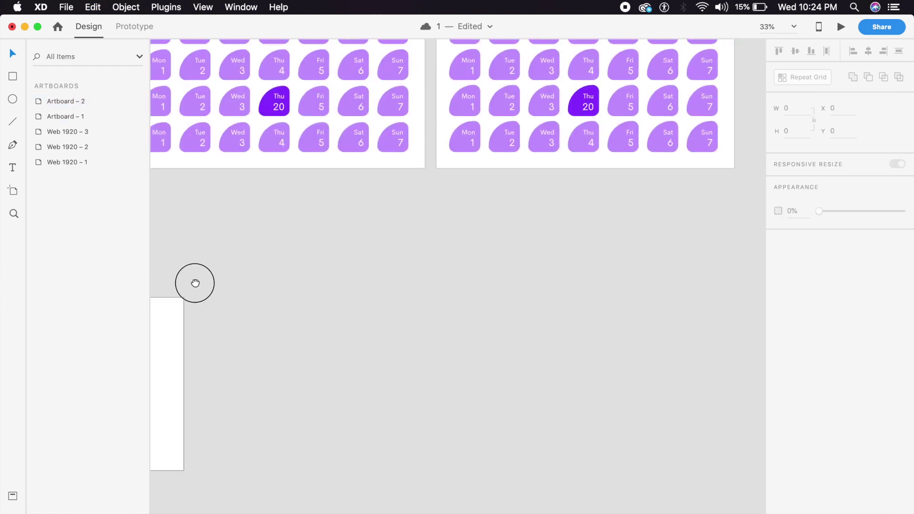
{"action": "left_click_drag", "start_coordinate": [193, 282], "coordinate": [533, 188]}
{"action": "key", "text": "super+equal"}
{"action": "scroll", "coordinate": [467, 203], "scroll_direction": "down", "scroll_amount": 1}
{"action": "left_click", "coordinate": [396, 225]}
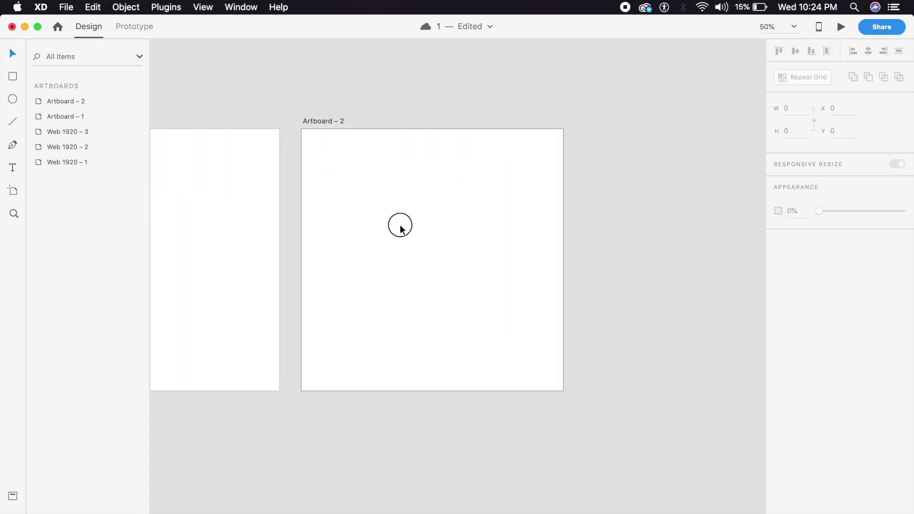
{"action": "double_click", "coordinate": [89, 100]}
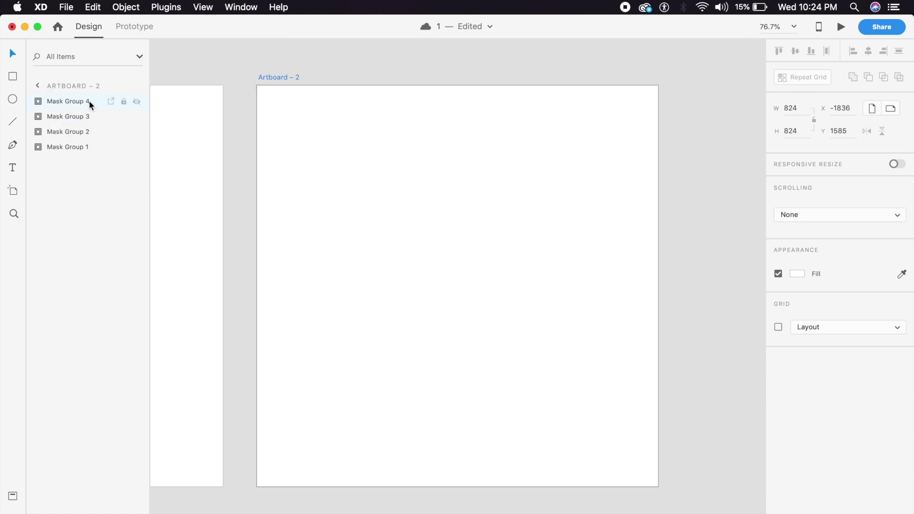
Move Rectangle 12 from Mask Group 4 into the bottom-right position of Artboard – 2.
{"action": "left_click", "coordinate": [96, 103]}
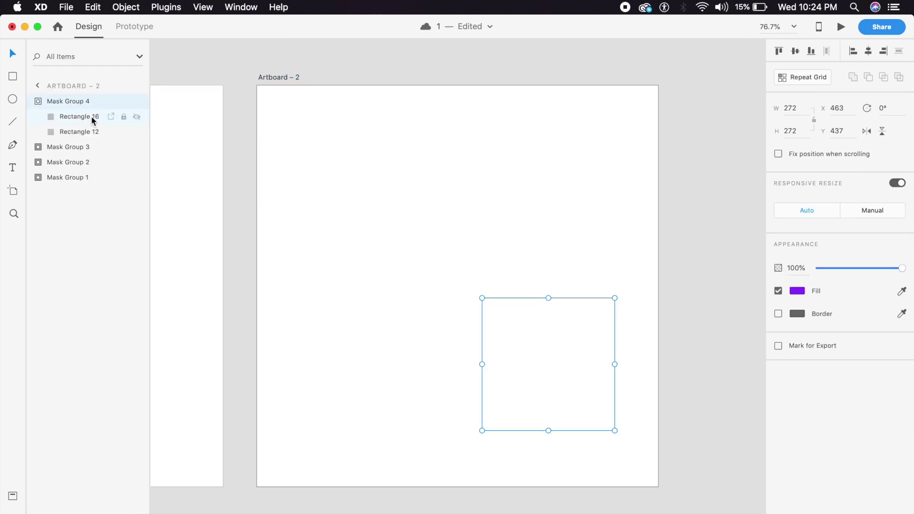
{"action": "left_click", "coordinate": [93, 135]}
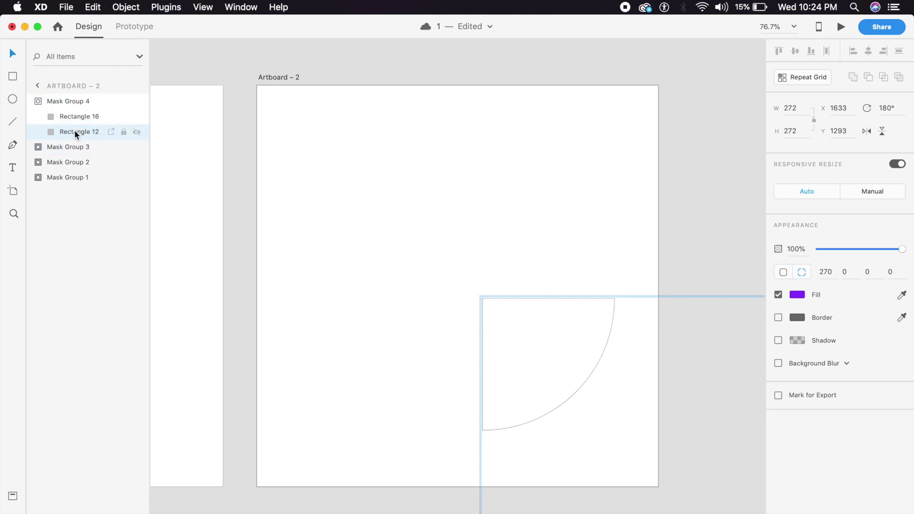
{"action": "key", "text": "super+minus"}
{"action": "key", "text": "super+minus"}
{"action": "scroll", "coordinate": [366, 223], "scroll_direction": "right", "scroll_amount": 5}
{"action": "scroll", "coordinate": [366, 224], "scroll_direction": "down", "scroll_amount": 3}
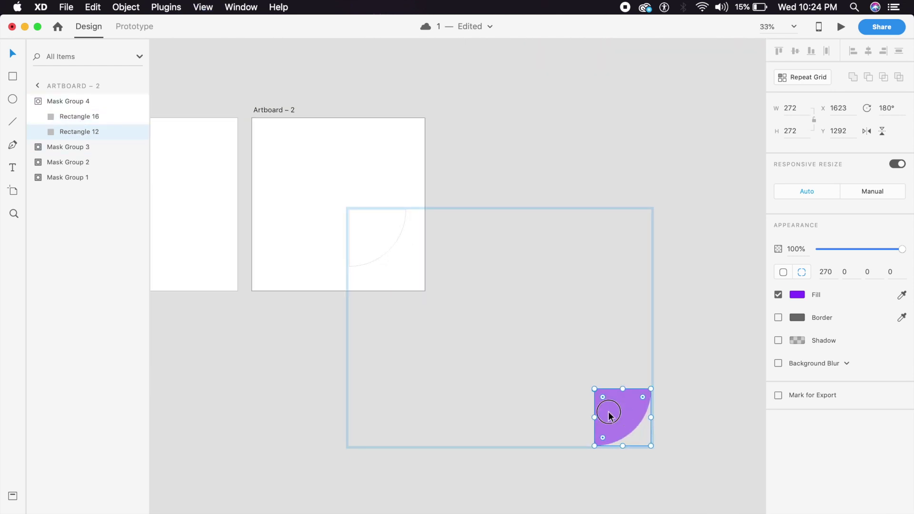
{"action": "left_click_drag", "start_coordinate": [608, 416], "coordinate": [374, 236]}
{"action": "scroll", "coordinate": [374, 235], "scroll_direction": "up", "scroll_amount": 3}
{"action": "scroll", "coordinate": [374, 235], "scroll_direction": "left", "scroll_amount": 5}
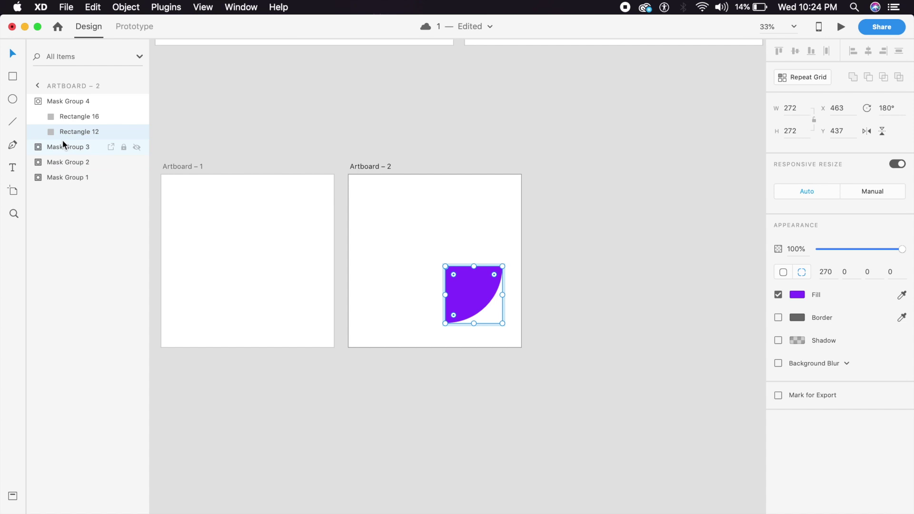
Place Rectangle 11 at the lower left and Mask Group 2's quarter at the top right.
{"action": "left_click", "coordinate": [95, 146]}
{"action": "left_click", "coordinate": [98, 178]}
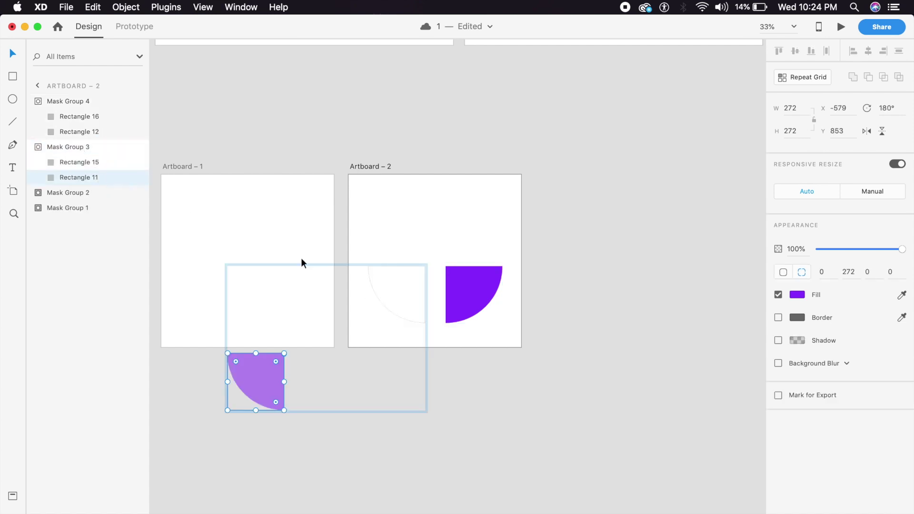
{"action": "left_click_drag", "start_coordinate": [262, 404], "coordinate": [401, 295]}
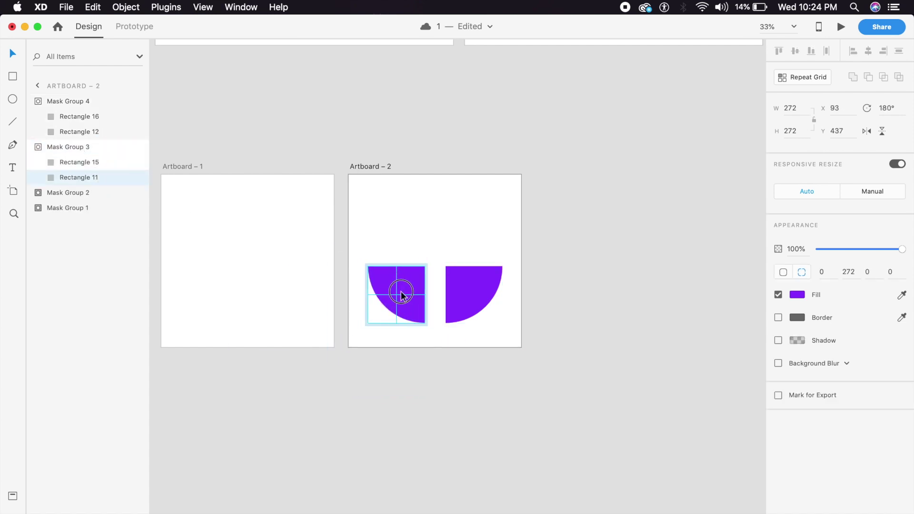
{"action": "left_click", "coordinate": [98, 195]}
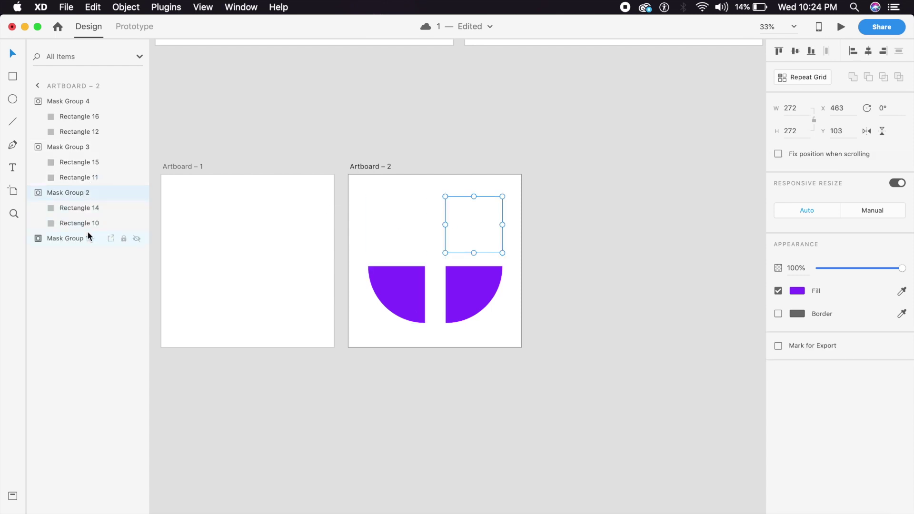
{"action": "left_click", "coordinate": [96, 223]}
{"action": "left_click_drag", "start_coordinate": [530, 179], "coordinate": [478, 235]}
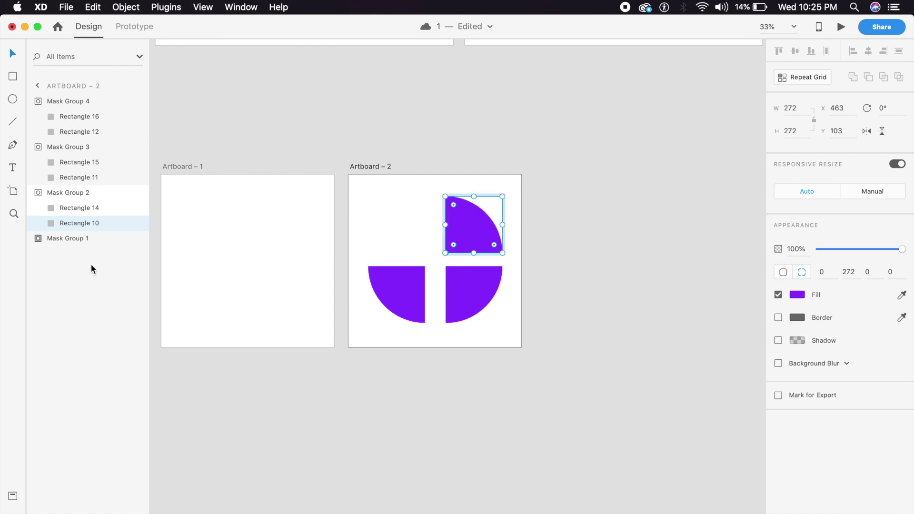
Place Rectangle 9 from Mask Group 1 at the top left, completing the circle.
{"action": "left_click", "coordinate": [67, 238]}
{"action": "double_click", "coordinate": [68, 238]}
{"action": "left_click", "coordinate": [130, 257]}
{"action": "double_click", "coordinate": [98, 236]}
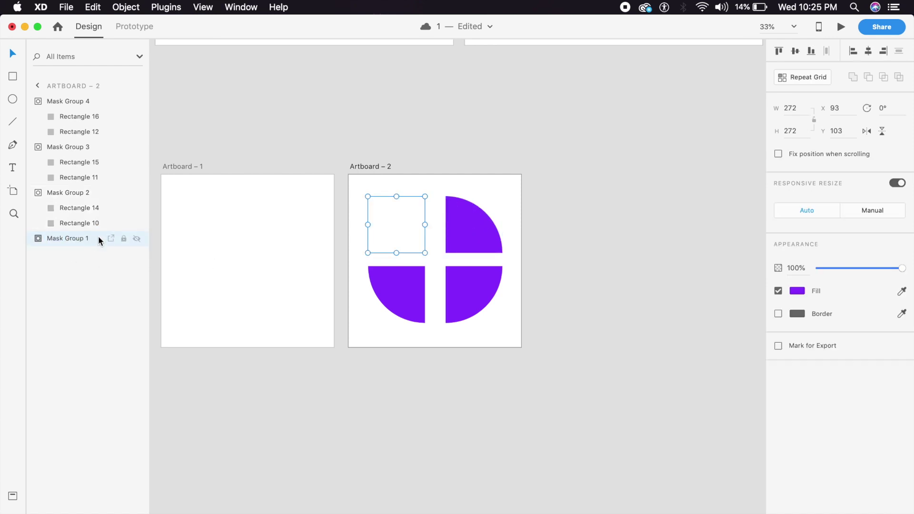
{"action": "left_click", "coordinate": [92, 269]}
{"action": "left_click_drag", "start_coordinate": [355, 195], "coordinate": [401, 219]}
{"action": "left_click", "coordinate": [403, 169]}
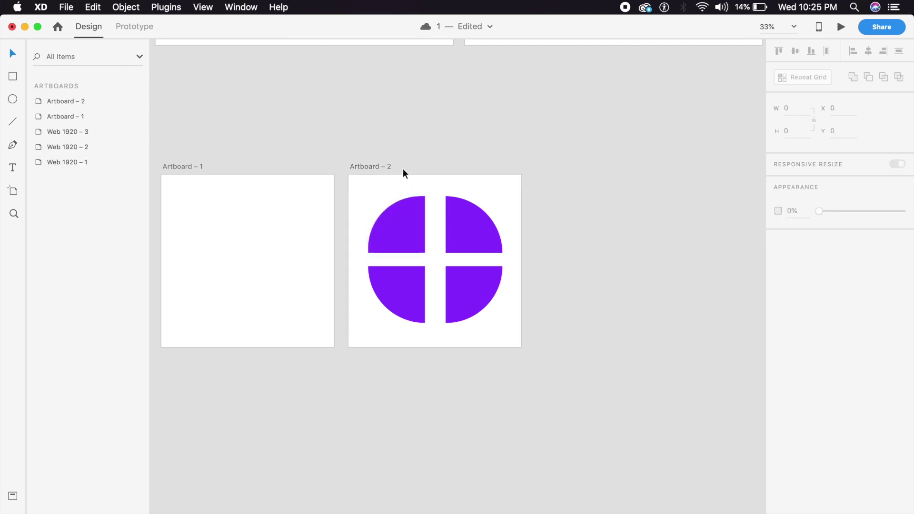
{"action": "scroll", "coordinate": [412, 200], "scroll_direction": "left", "scroll_amount": 5}
In Prototype mode, connect Artboard – 1 to Artboard – 2.
{"action": "scroll", "coordinate": [433, 256], "scroll_direction": "up", "scroll_amount": 3}
{"action": "scroll", "coordinate": [434, 256], "scroll_direction": "left", "scroll_amount": 2}
{"action": "scroll", "coordinate": [433, 256], "scroll_direction": "up", "scroll_amount": 1}
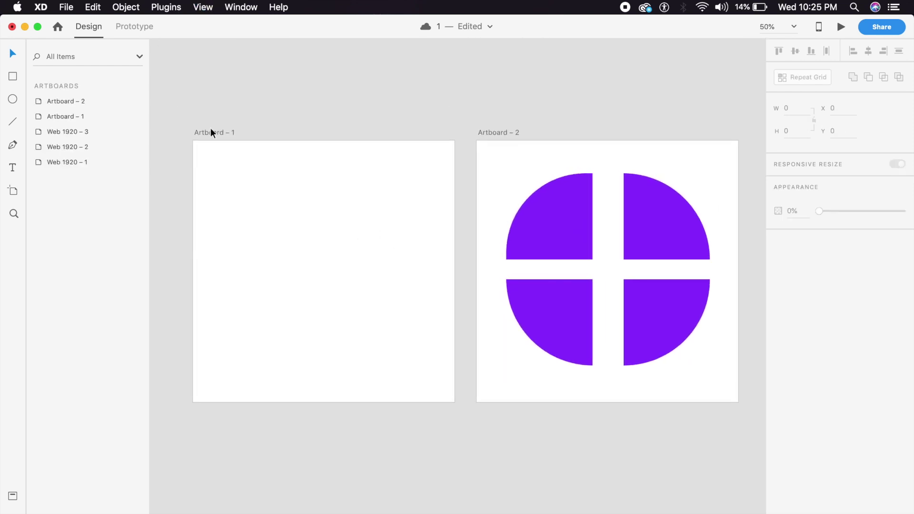
{"action": "left_click", "coordinate": [221, 132]}
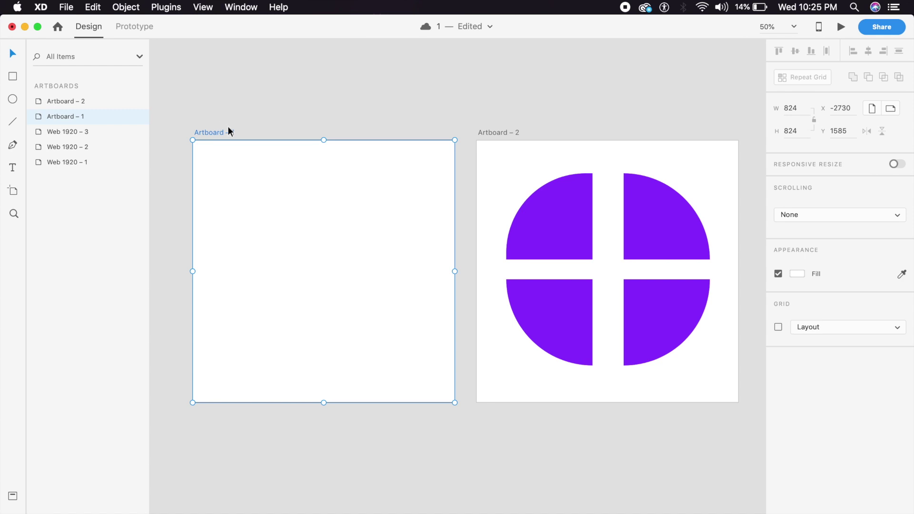
{"action": "left_click", "coordinate": [138, 31]}
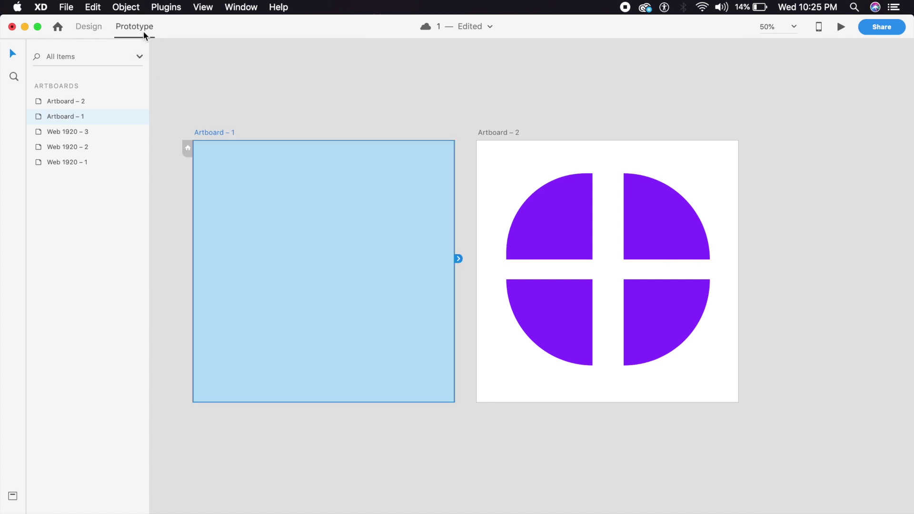
{"action": "left_click_drag", "start_coordinate": [458, 259], "coordinate": [544, 214]}
Set the interaction to Tap trigger, Auto-Animate action and 1 s duration.
{"action": "left_click", "coordinate": [489, 316]}
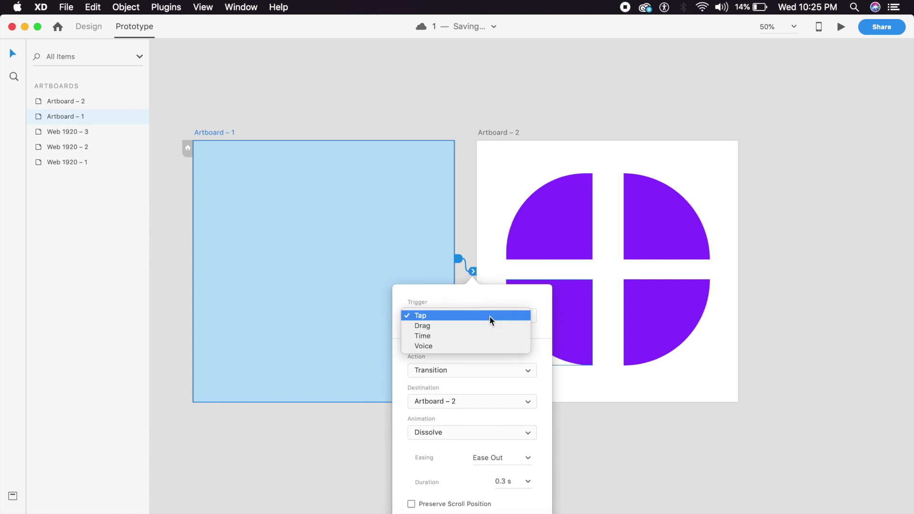
{"action": "left_click", "coordinate": [457, 316]}
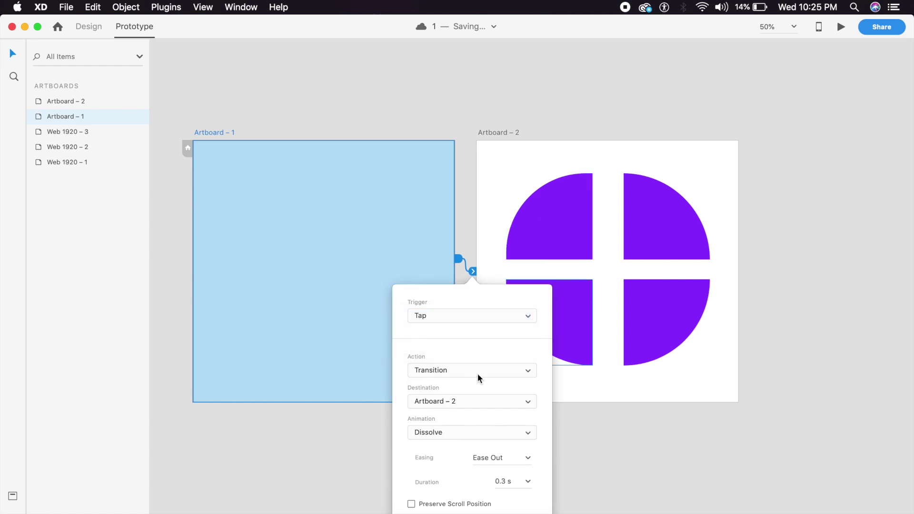
{"action": "left_click", "coordinate": [477, 372]}
{"action": "left_click", "coordinate": [471, 381]}
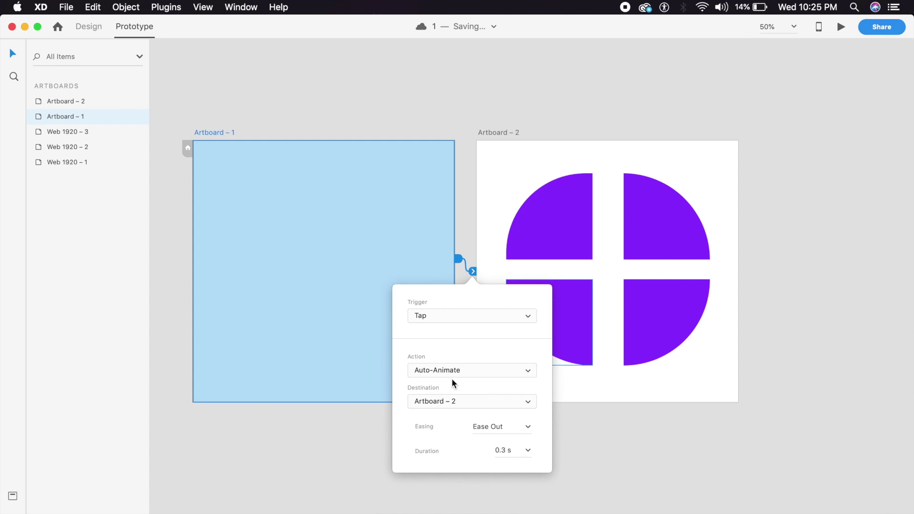
{"action": "left_click", "coordinate": [527, 450]}
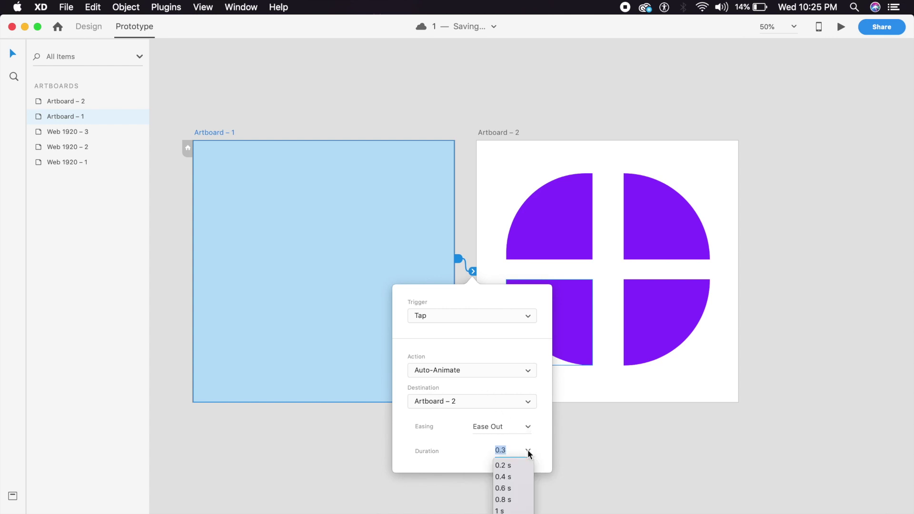
{"action": "left_click", "coordinate": [500, 511]}
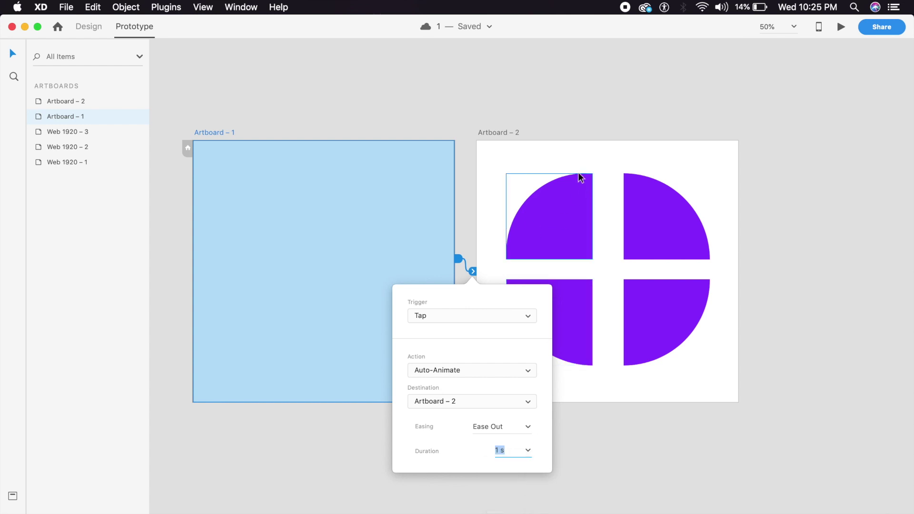
Drag a connector from Artboard – 2, then recheck Artboard – 1's interaction settings.
{"action": "left_click", "coordinate": [550, 166]}
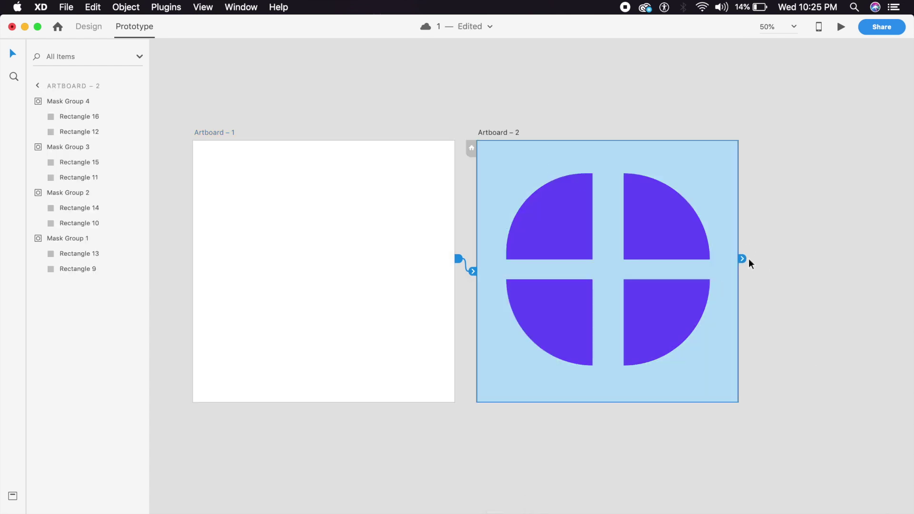
{"action": "left_click_drag", "start_coordinate": [742, 259], "coordinate": [437, 376]}
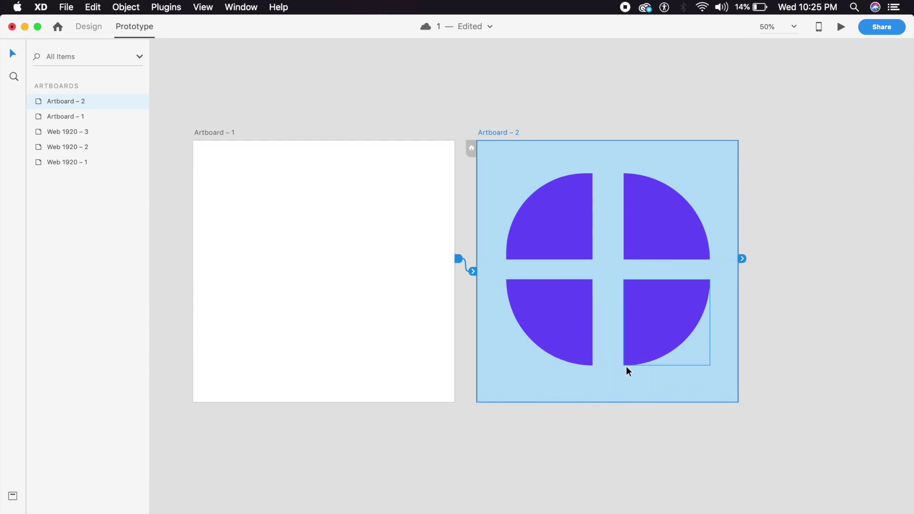
{"action": "left_click", "coordinate": [435, 452]}
{"action": "left_click", "coordinate": [410, 327]}
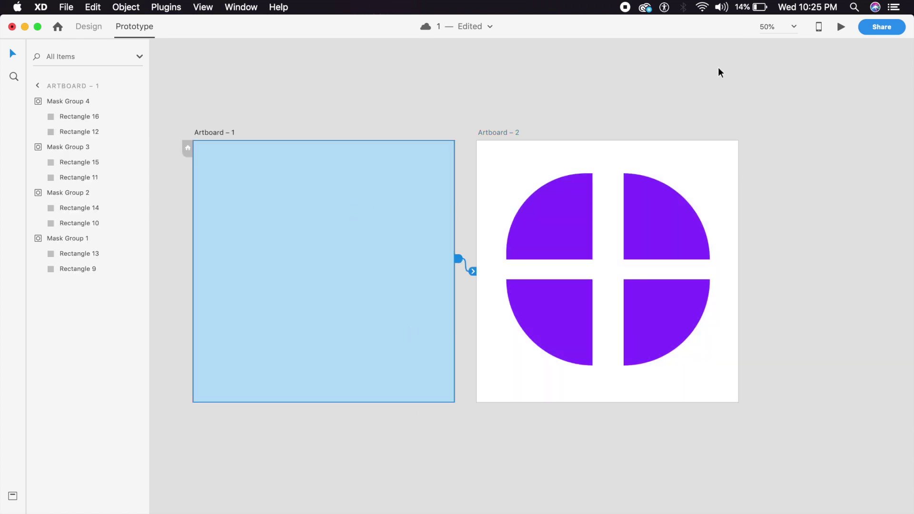
{"action": "left_click", "coordinate": [473, 270]}
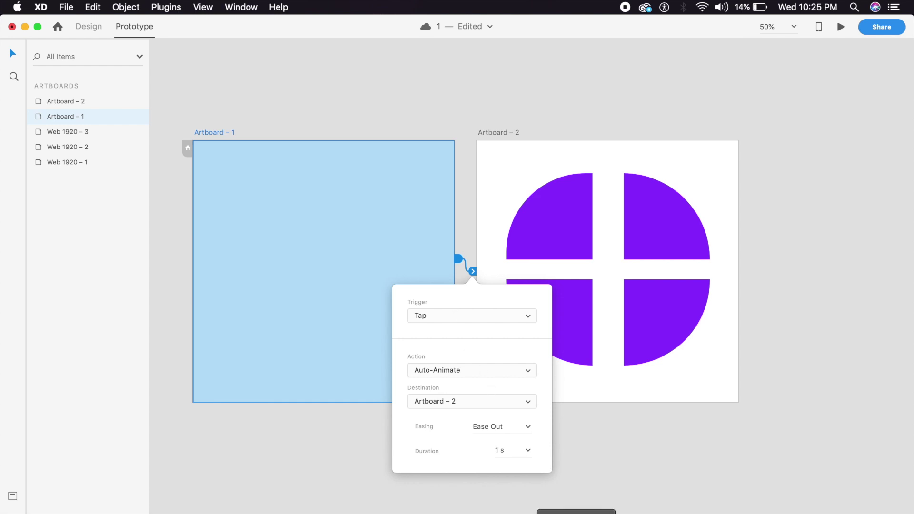
{"action": "left_click", "coordinate": [430, 173]}
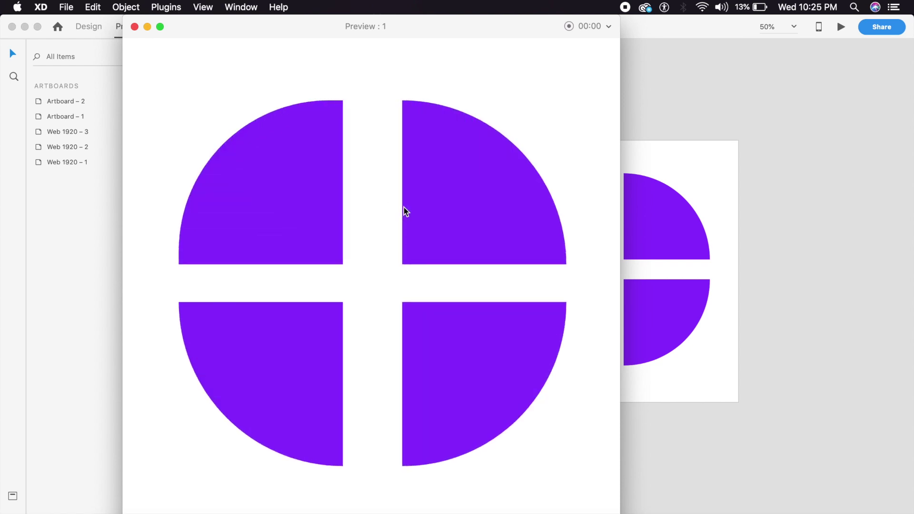
{"action": "left_click", "coordinate": [134, 26]}
{"action": "left_click", "coordinate": [135, 27]}
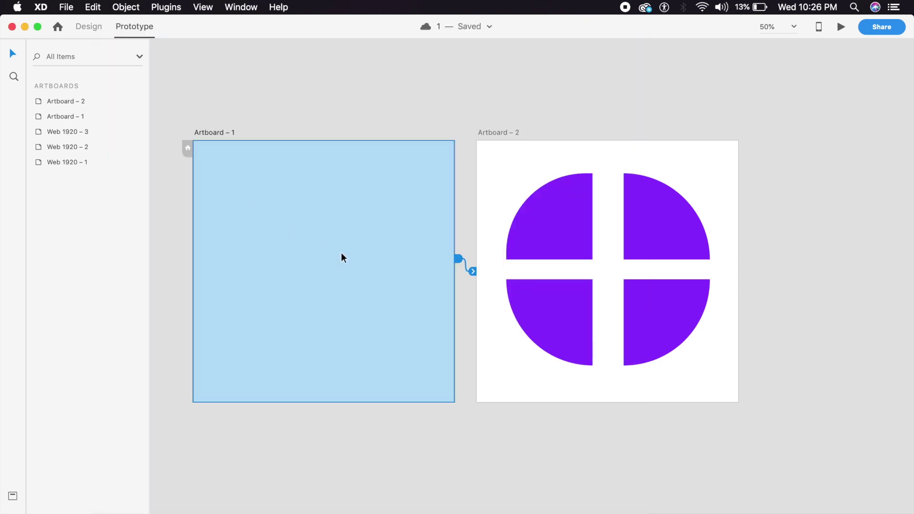
{"action": "left_click", "coordinate": [840, 28]}
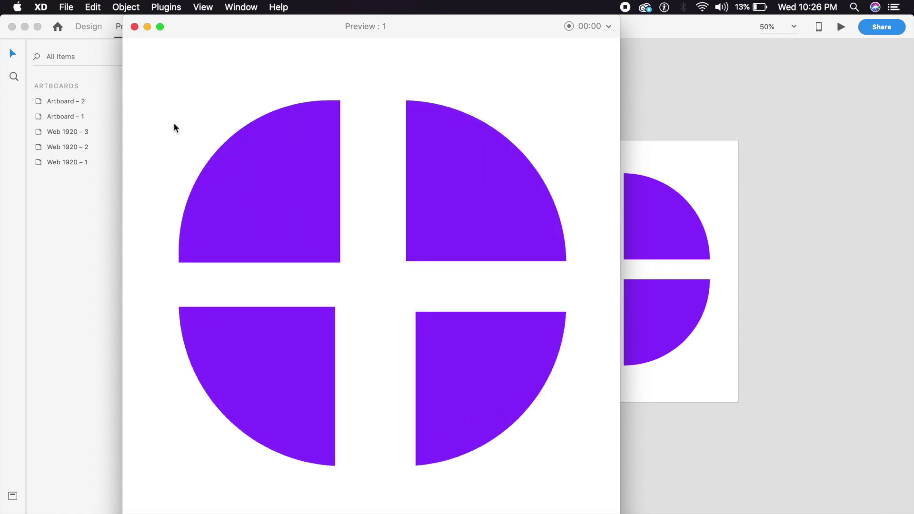
{"action": "left_click", "coordinate": [135, 27]}
Select the Web 1920 – 3 calendar artboard and play its preview twice.
{"action": "scroll", "coordinate": [337, 286], "scroll_direction": "up", "scroll_amount": 10}
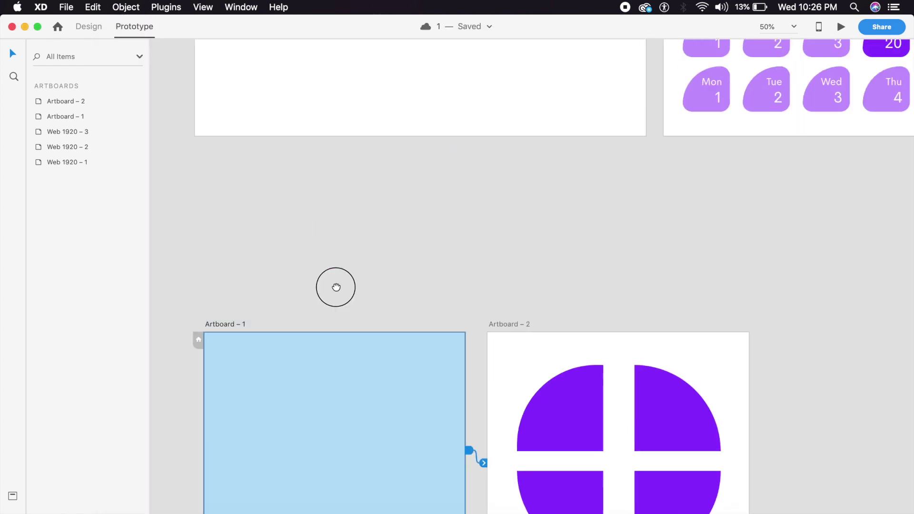
{"action": "left_click", "coordinate": [356, 205]}
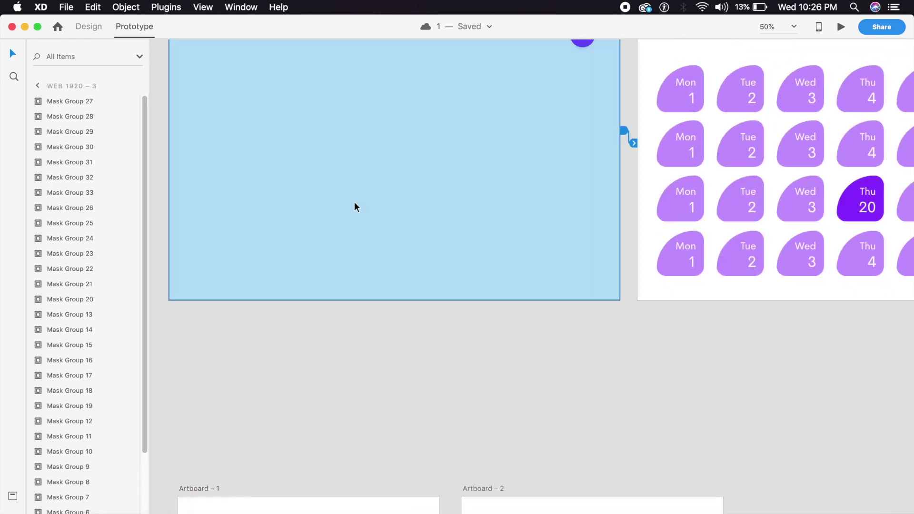
{"action": "left_click", "coordinate": [839, 27]}
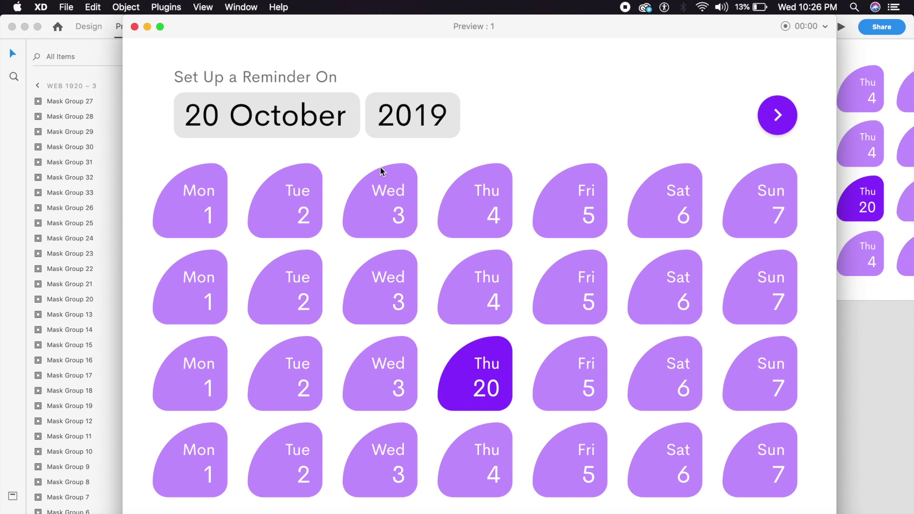
{"action": "left_click", "coordinate": [135, 27]}
{"action": "left_click", "coordinate": [840, 27]}
Close the preview, zoom out to all artboards, and select Web 1920 – 3.
{"action": "left_click", "coordinate": [135, 27]}
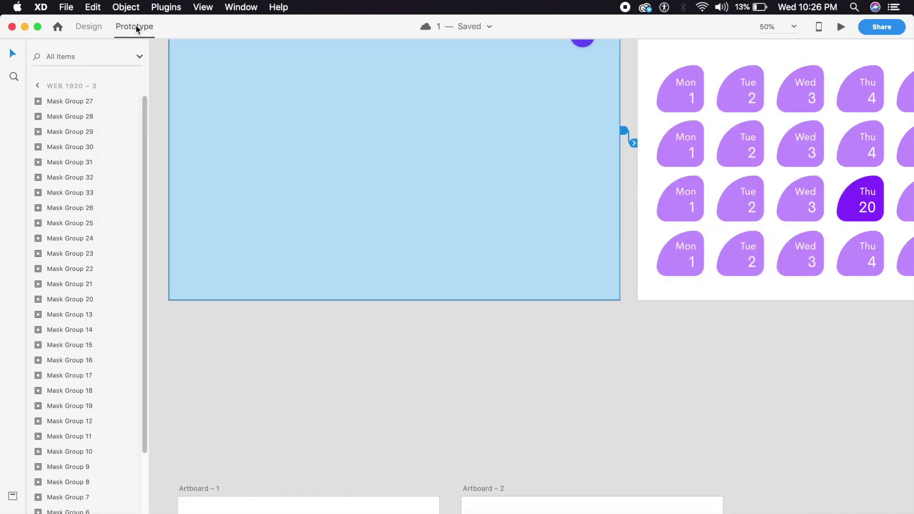
{"action": "key", "text": "super+minus"}
{"action": "left_click", "coordinate": [410, 320]}
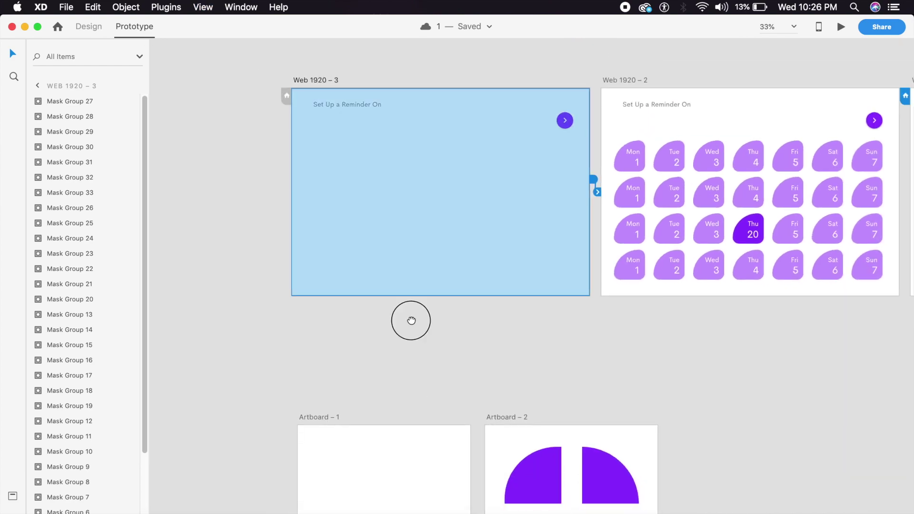